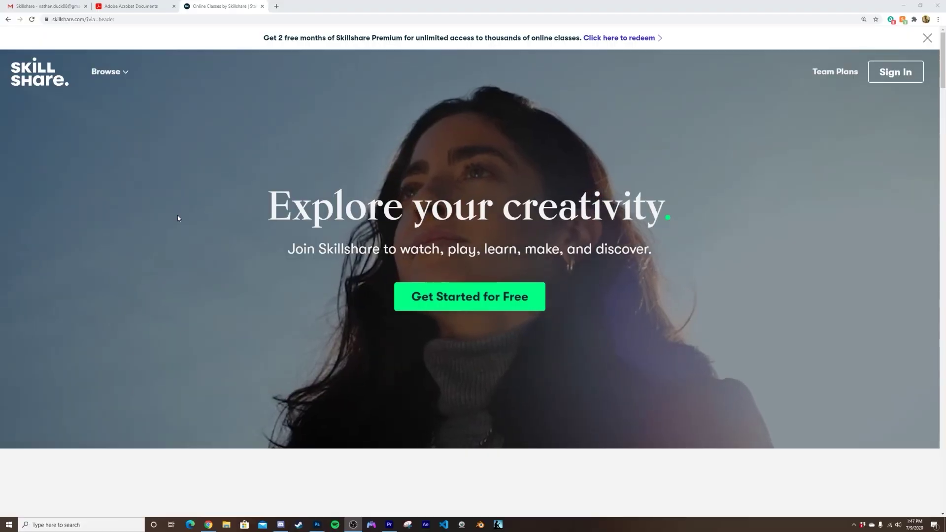
Open Skillshare's 3D Animation class listing and scroll through its classes, including the Blender courses.
{"action": "left_click", "coordinate": [118, 78]}
{"action": "left_click", "coordinate": [129, 136]}
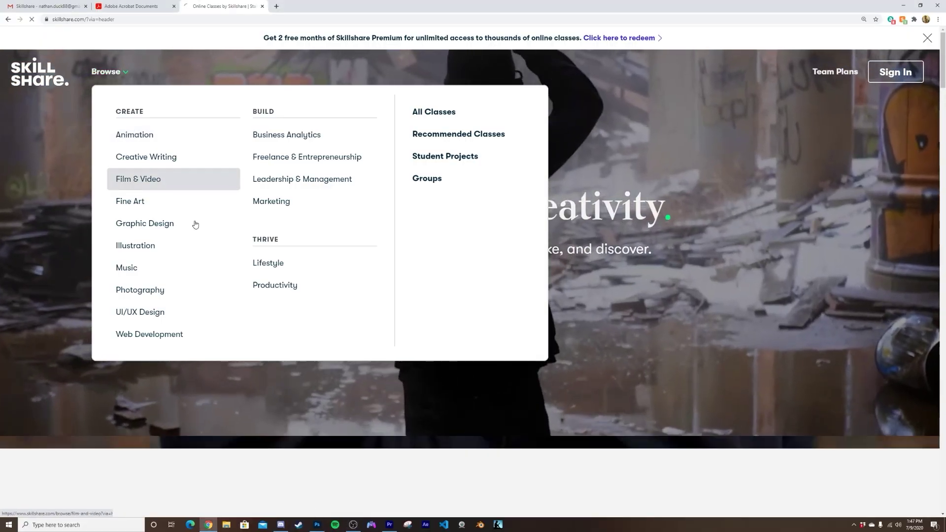
{"action": "left_click", "coordinate": [450, 191]}
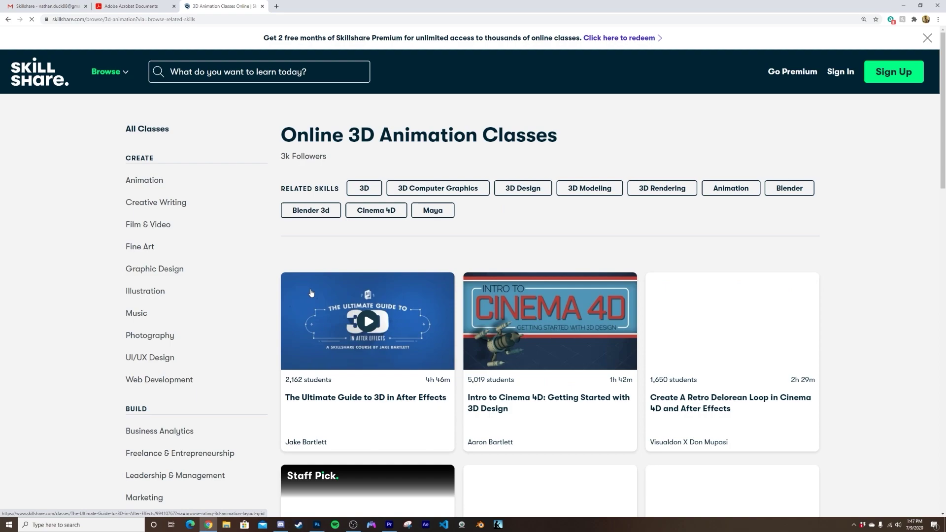
{"action": "scroll", "coordinate": [312, 293], "scroll_direction": "down", "scroll_amount": 9}
{"action": "scroll", "coordinate": [312, 293], "scroll_direction": "down", "scroll_amount": 12}
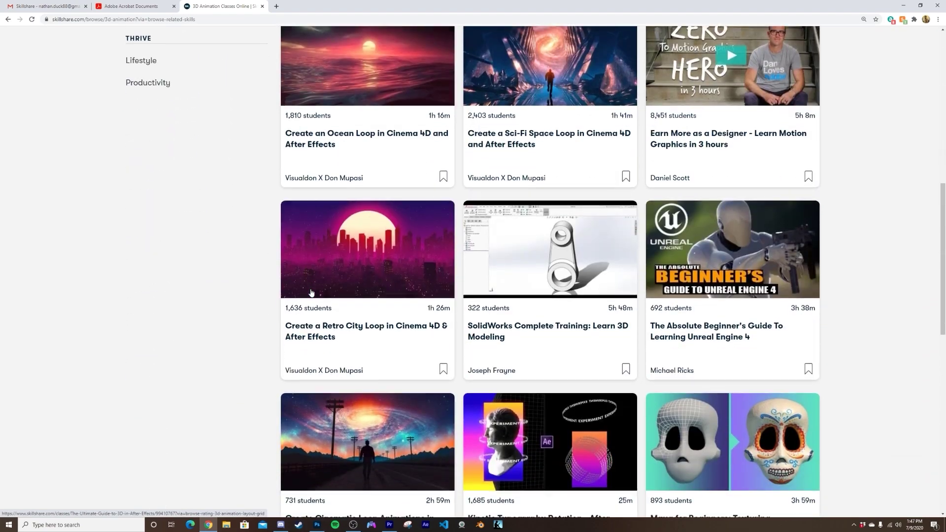
{"action": "scroll", "coordinate": [311, 289], "scroll_direction": "down", "scroll_amount": 16}
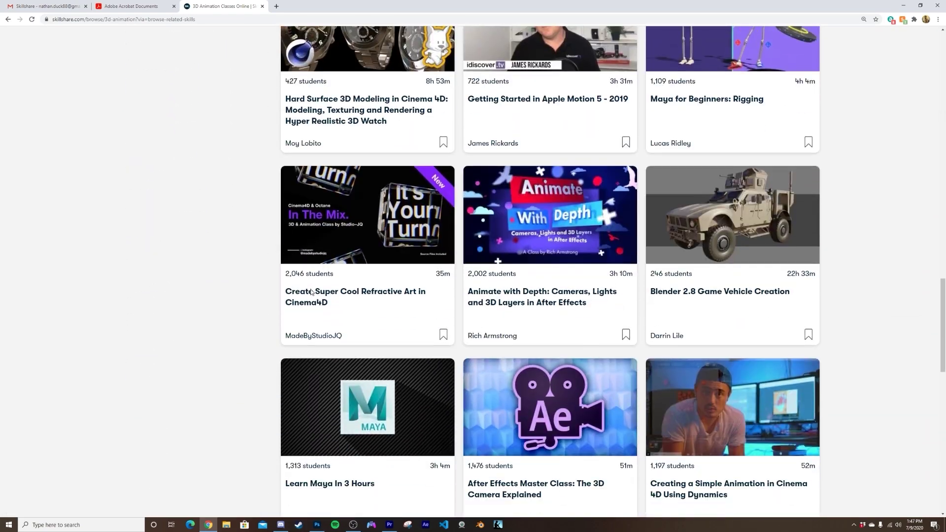
{"action": "scroll", "coordinate": [310, 289], "scroll_direction": "down", "scroll_amount": 12}
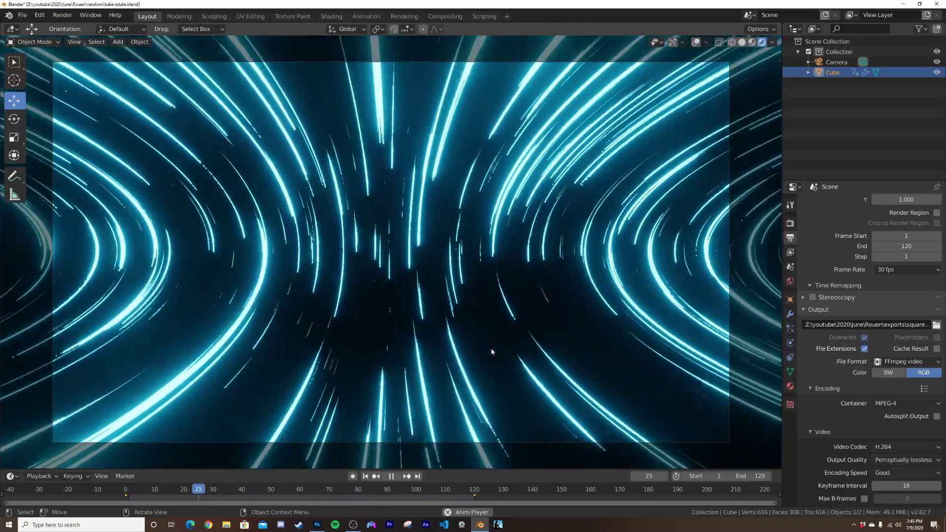
Stop the tunnel playback and start a new General scene, discarding changes to tube rotate.
{"action": "key", "text": "space"}
{"action": "left_click", "coordinate": [22, 15]}
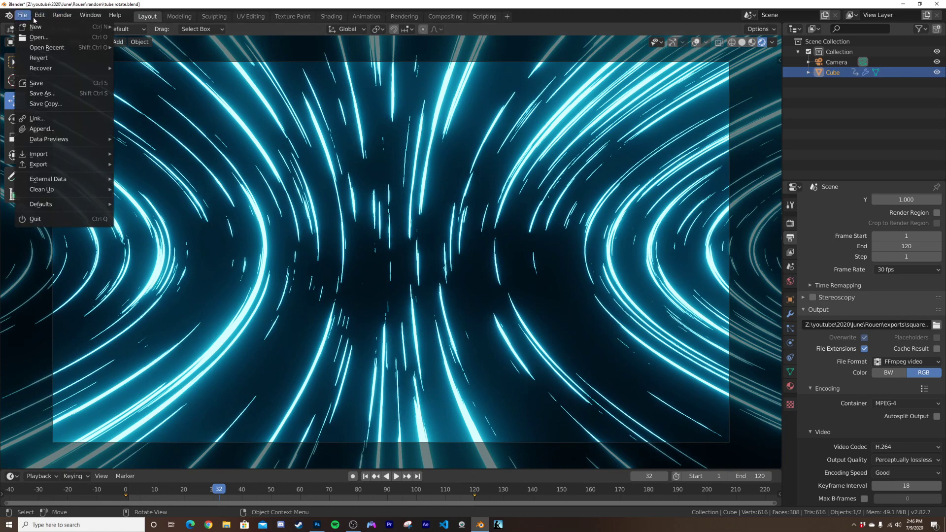
{"action": "mouse_move", "coordinate": [57, 33]}
{"action": "left_click", "coordinate": [157, 47]}
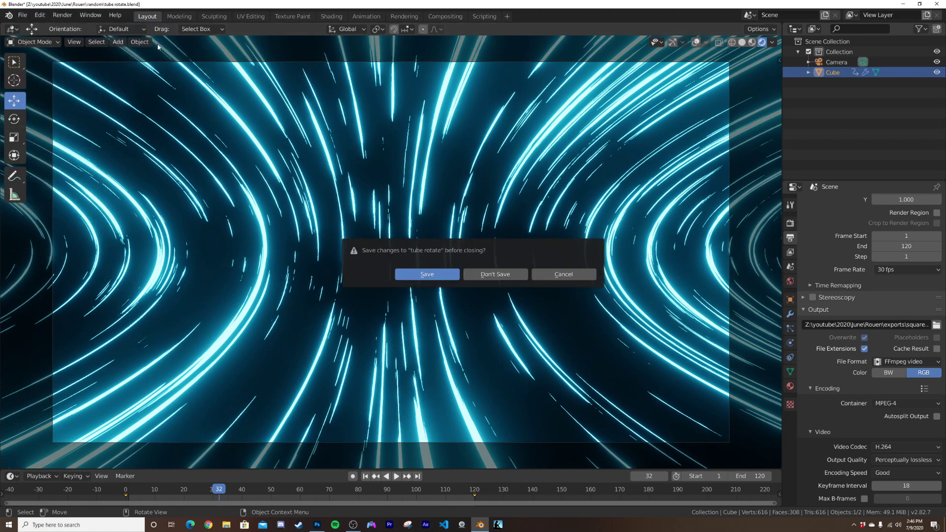
{"action": "left_click", "coordinate": [495, 274]}
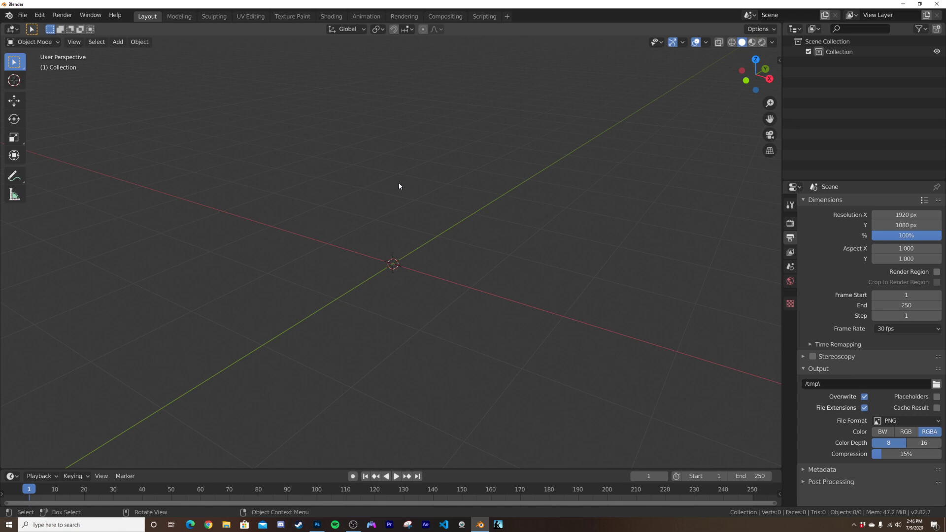
Add a cube and delete two of its opposite faces to open both ends.
{"action": "key", "text": "shift+a"}
{"action": "mouse_move", "coordinate": [399, 185]}
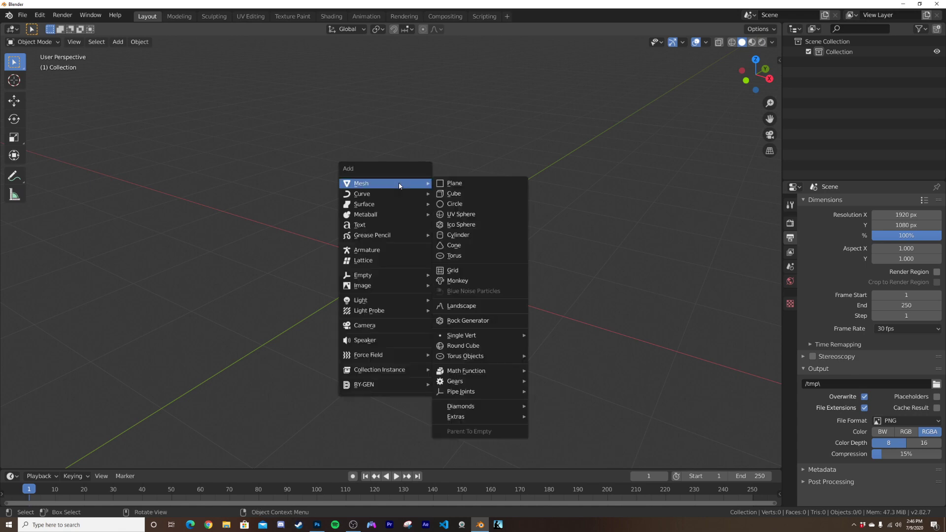
{"action": "left_click", "coordinate": [477, 198]}
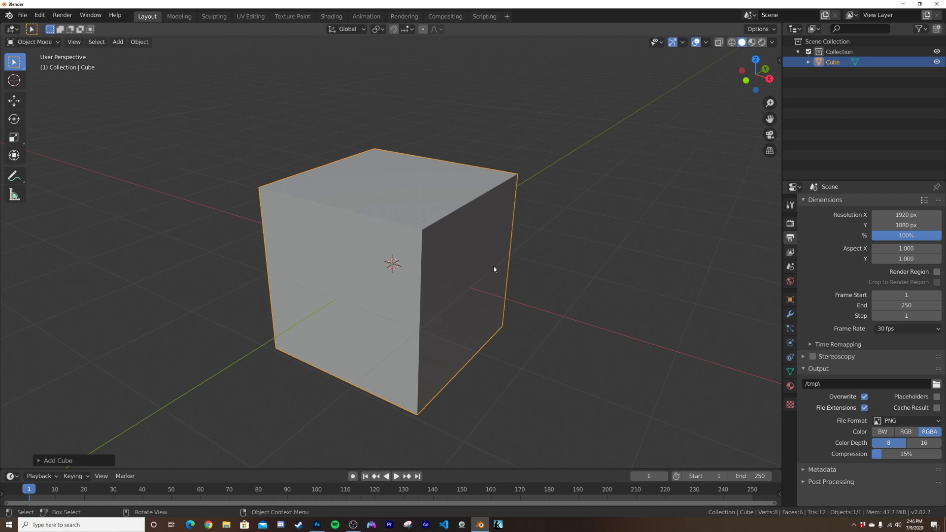
{"action": "key", "text": "Tab"}
{"action": "left_click", "coordinate": [88, 42]}
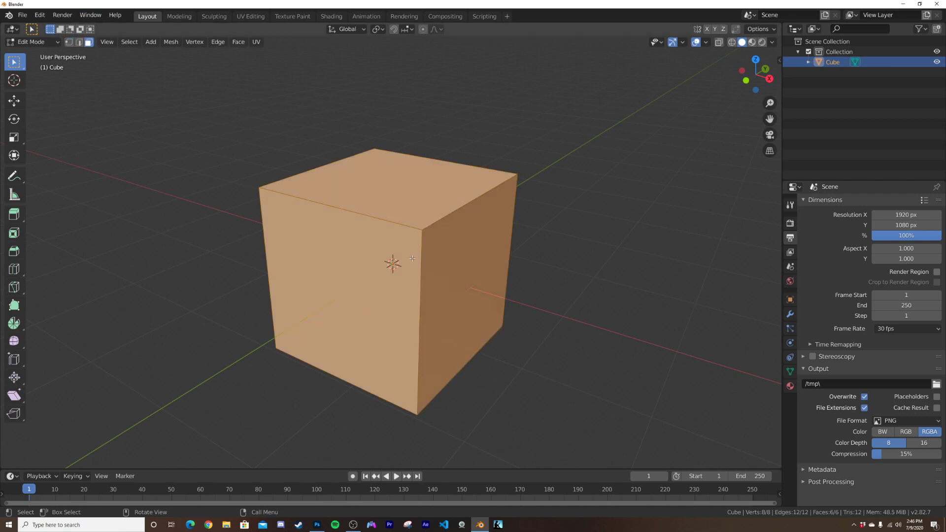
{"action": "left_click", "coordinate": [412, 259]}
{"action": "middle_click_drag", "start_coordinate": [412, 258], "coordinate": [398, 243]}
{"action": "left_click", "coordinate": [398, 243], "text": "shift"}
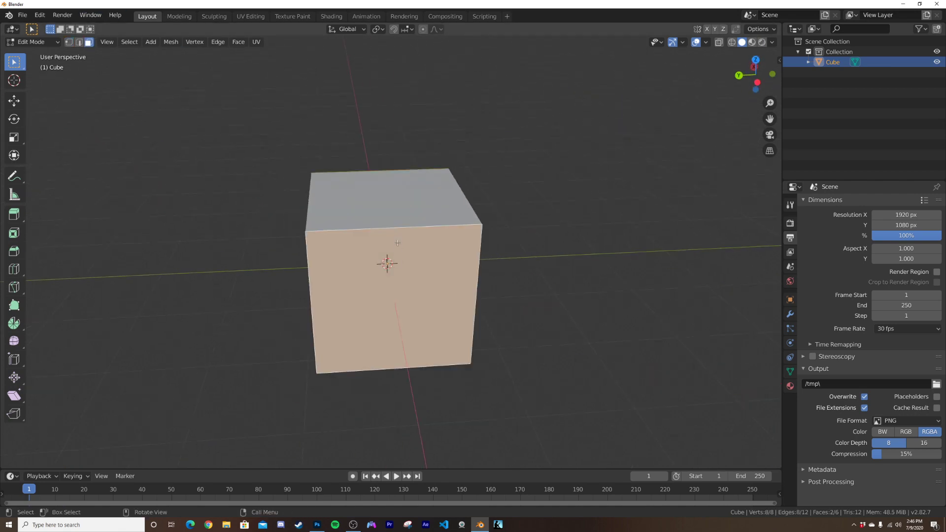
{"action": "key", "text": "x"}
{"action": "left_click", "coordinate": [398, 244]}
{"action": "key", "text": "Tab"}
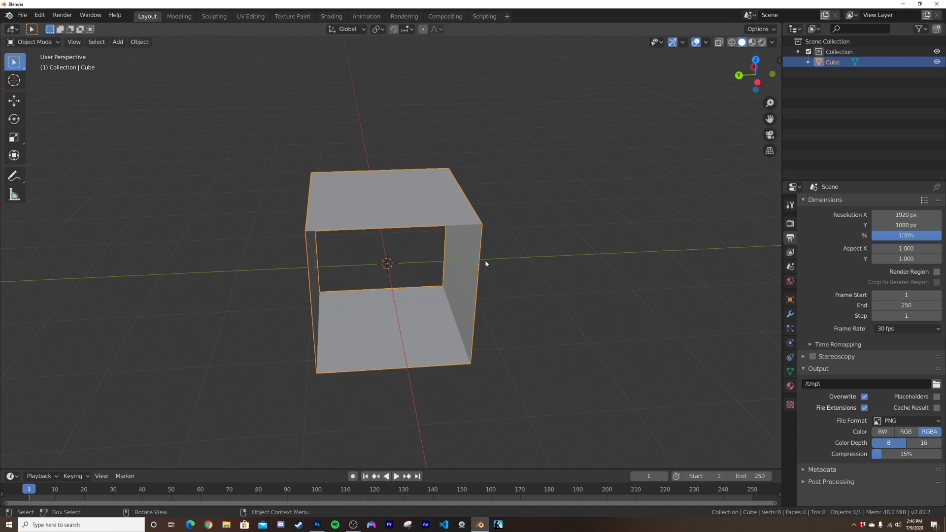
Add a Bevel modifier with 1.12 m offset and 23 segments to round it into a tube.
{"action": "left_click", "coordinate": [791, 314]}
{"action": "middle_click_drag", "start_coordinate": [533, 301], "coordinate": [540, 295]}
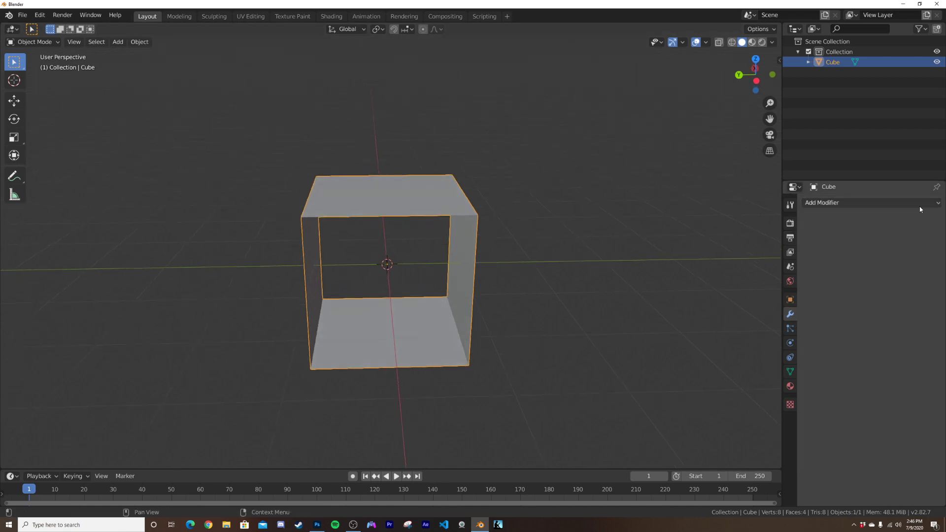
{"action": "left_click", "coordinate": [878, 203]}
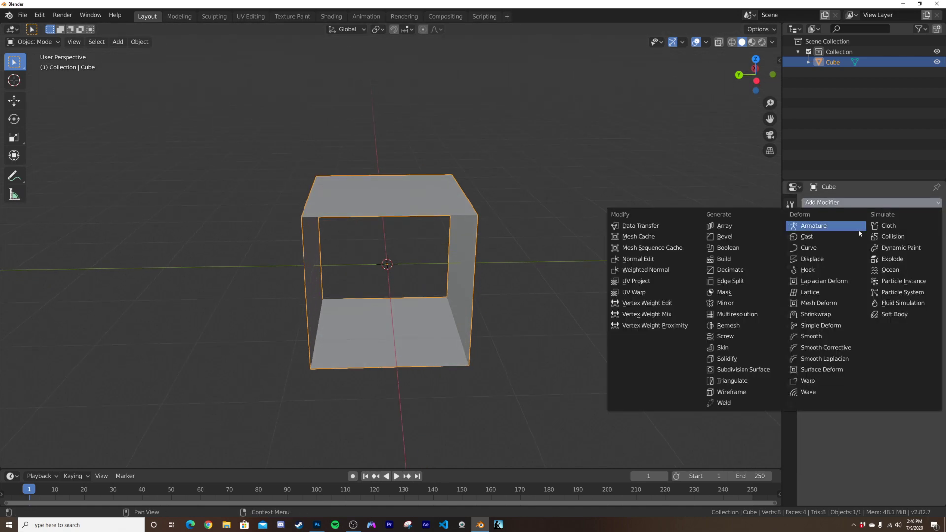
{"action": "left_click", "coordinate": [725, 237]}
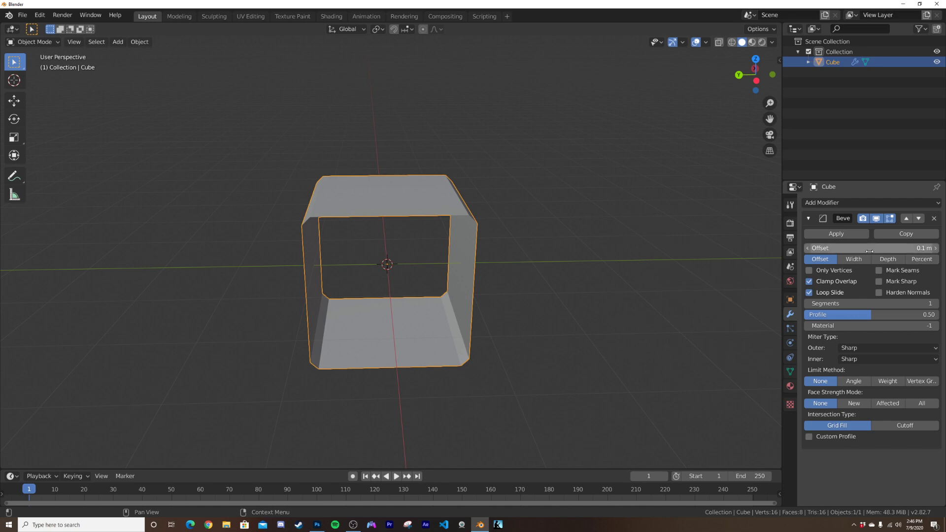
{"action": "mouse_move", "coordinate": [870, 252]}
{"action": "left_mouse_down"}
{"action": "mouse_move", "coordinate": [907, 250]}
{"action": "mouse_move", "coordinate": [874, 261]}
{"action": "left_mouse_up"}
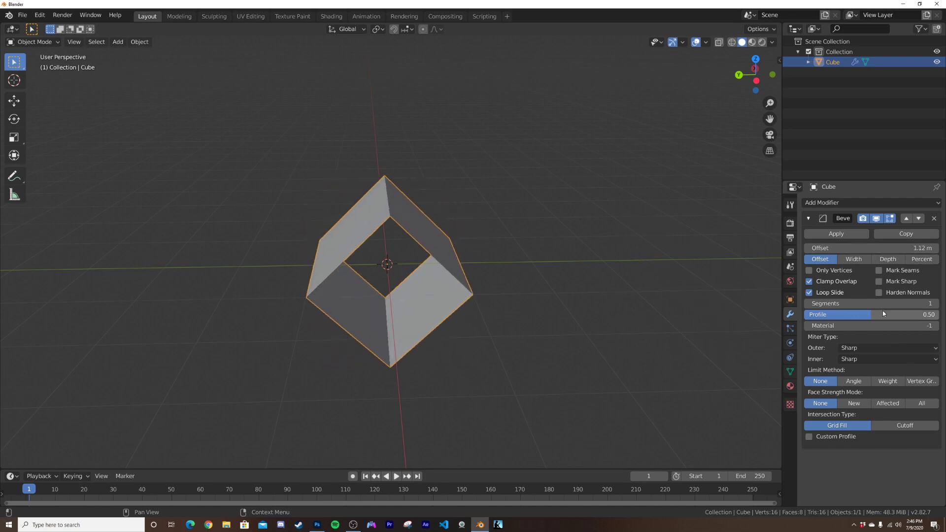
{"action": "left_click_drag", "start_coordinate": [884, 304], "coordinate": [921, 304]}
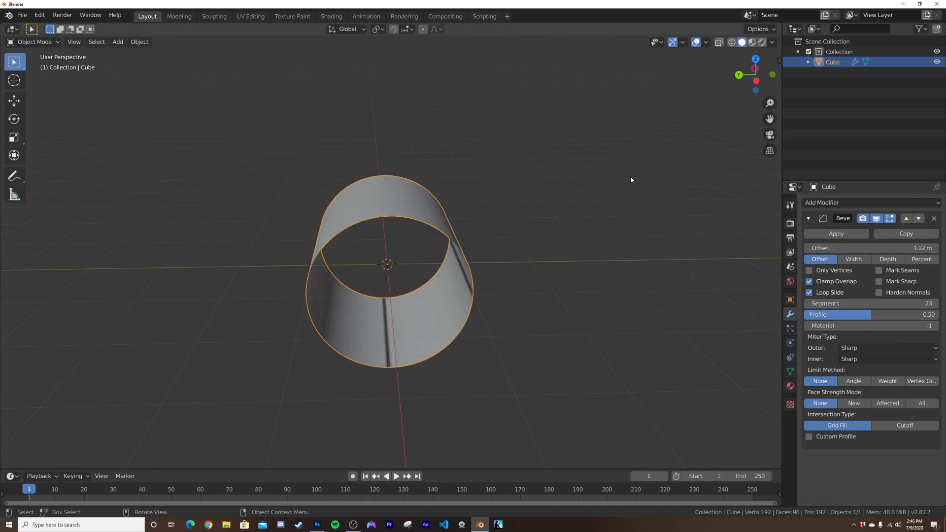
{"action": "middle_click_drag", "start_coordinate": [632, 179], "coordinate": [436, 286]}
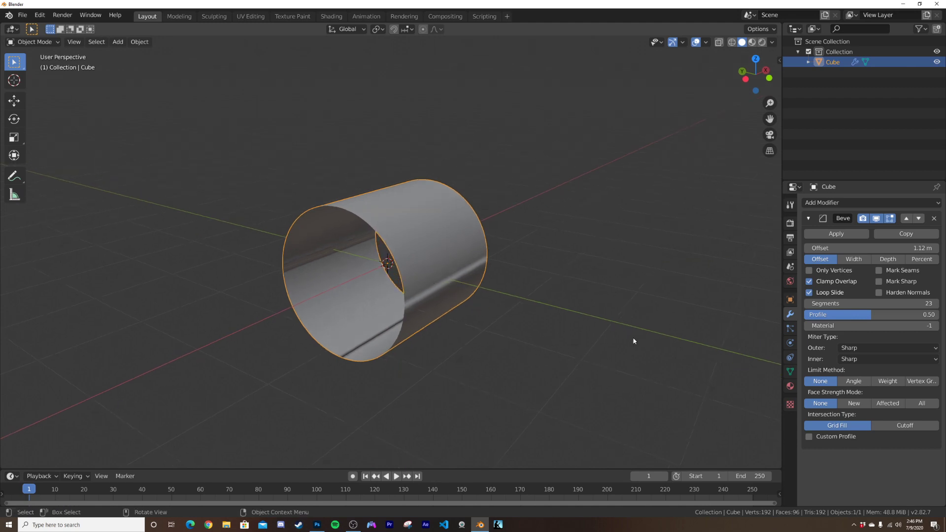
Scale the tube longer along its length and apply the scale.
{"action": "left_click", "coordinate": [22, 135]}
{"action": "left_click_drag", "start_coordinate": [411, 256], "coordinate": [449, 245]}
{"action": "key", "text": "ctrl+a"}
{"action": "left_click", "coordinate": [501, 224]}
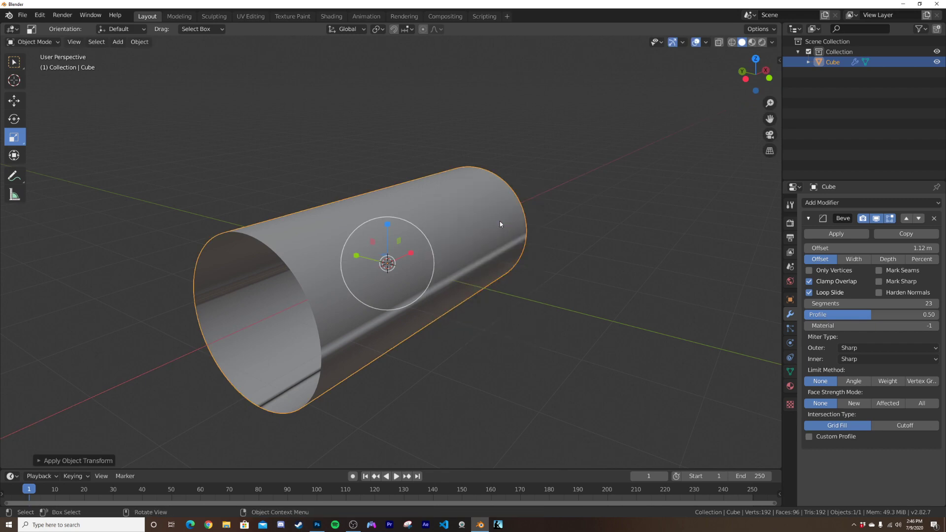
Orbit to an end-on view and select all the tube's faces in Edit Mode to inspect it.
{"action": "middle_click_drag", "start_coordinate": [481, 231], "coordinate": [405, 326]}
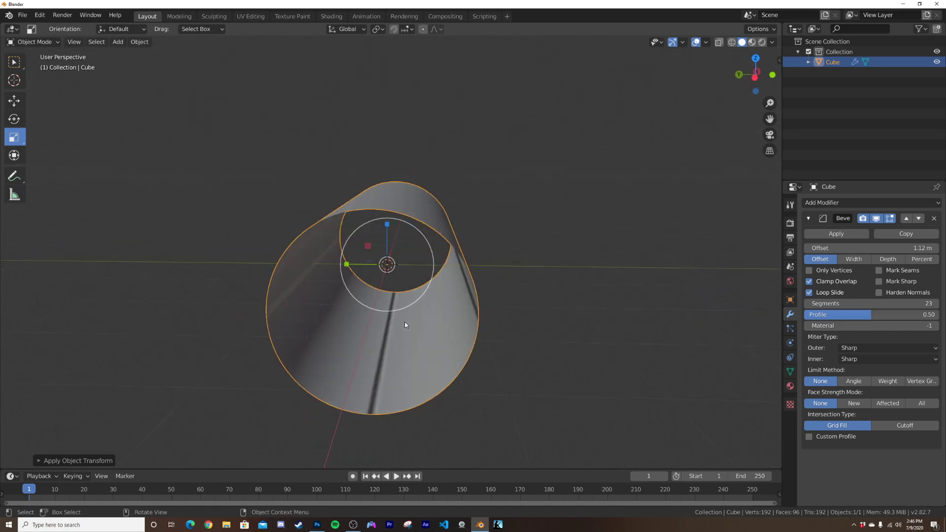
{"action": "middle_click_drag", "start_coordinate": [421, 231], "coordinate": [434, 278]}
{"action": "key", "text": "Tab"}
{"action": "key", "text": "a"}
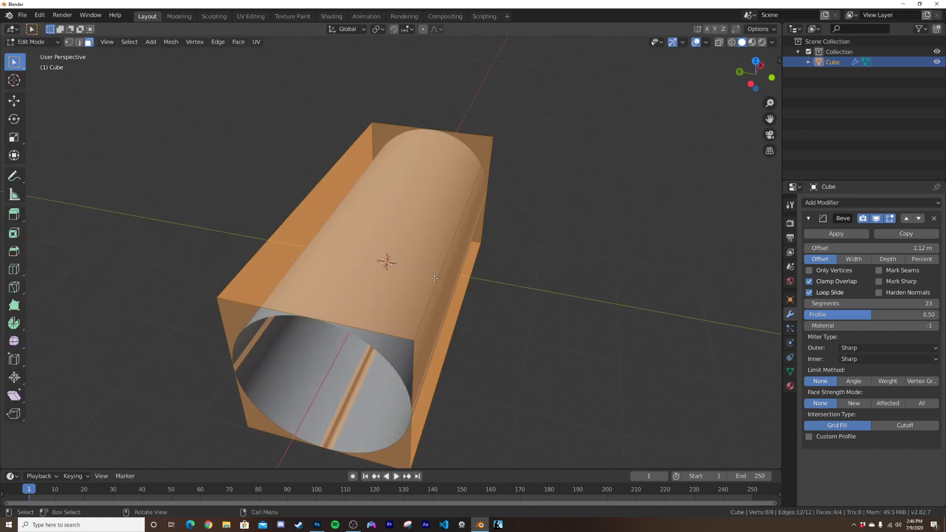
{"action": "key", "text": "Tab"}
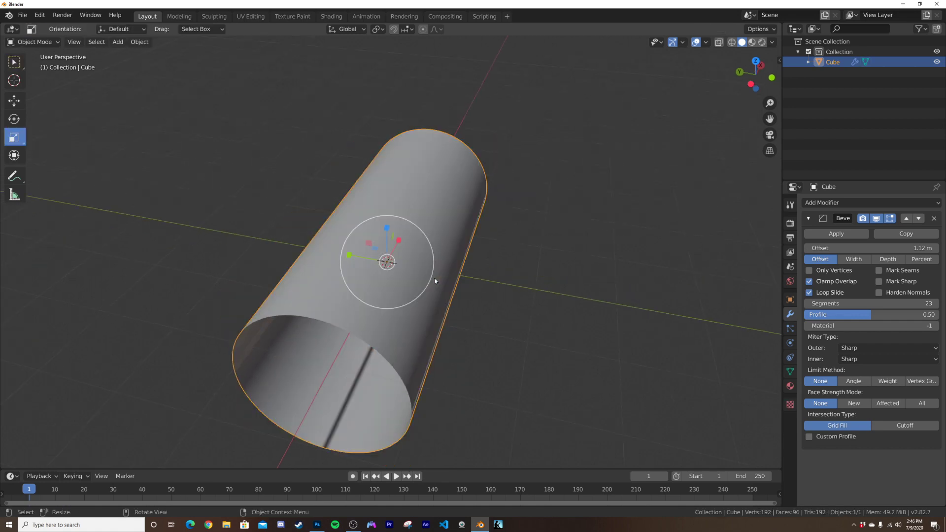
Give the tube a new material, replacing Principled BSDF with a Mix Shader on the Surface output.
{"action": "left_click", "coordinate": [331, 16]}
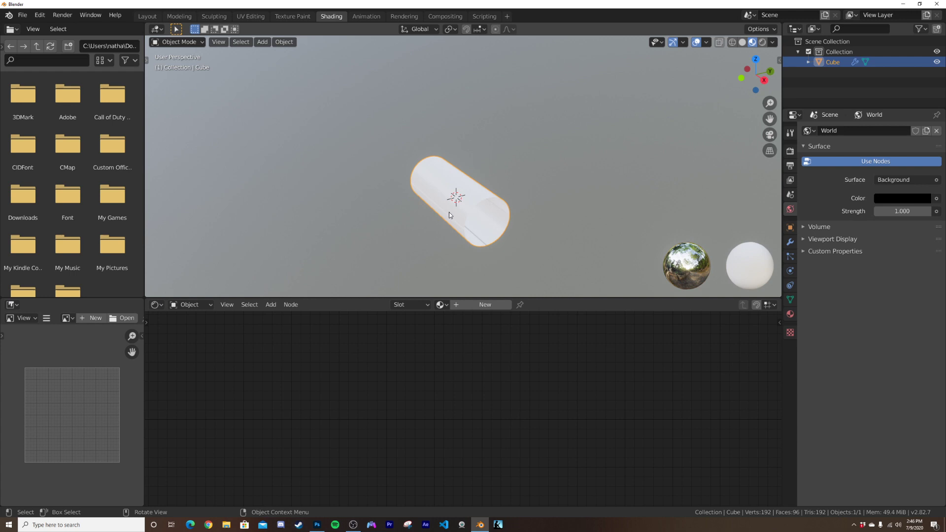
{"action": "key", "text": "KP_Decimal"}
{"action": "scroll", "coordinate": [564, 200], "scroll_direction": "up", "scroll_amount": 5}
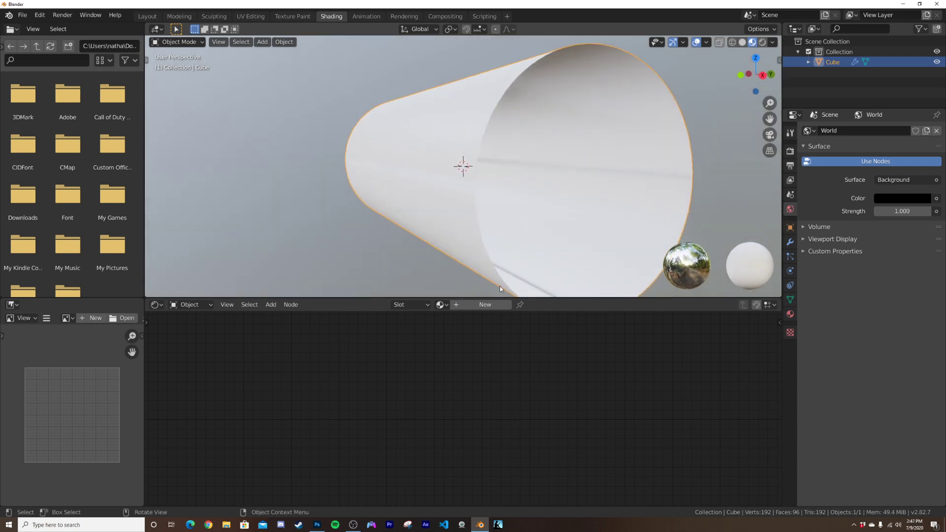
{"action": "left_click", "coordinate": [480, 305]}
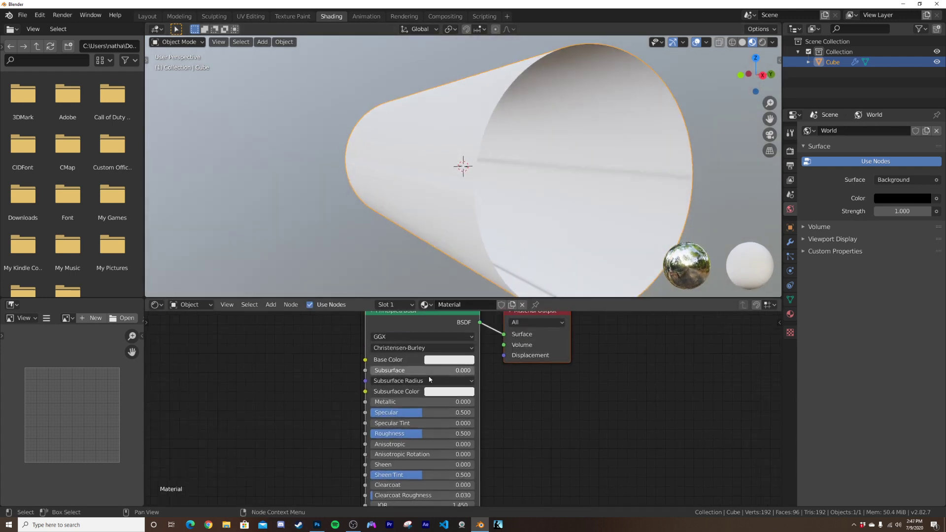
{"action": "key", "text": "x"}
{"action": "key", "text": "shift+a"}
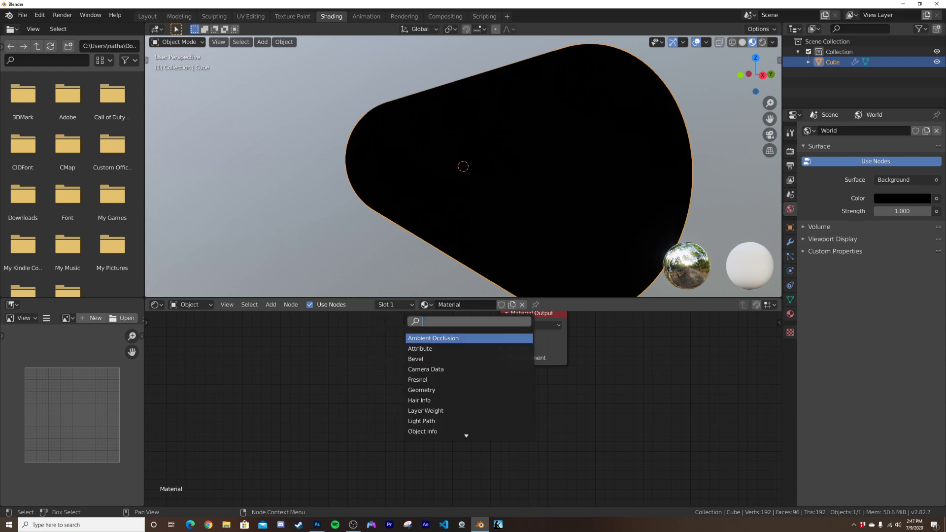
{"action": "type", "text": "MIX"}
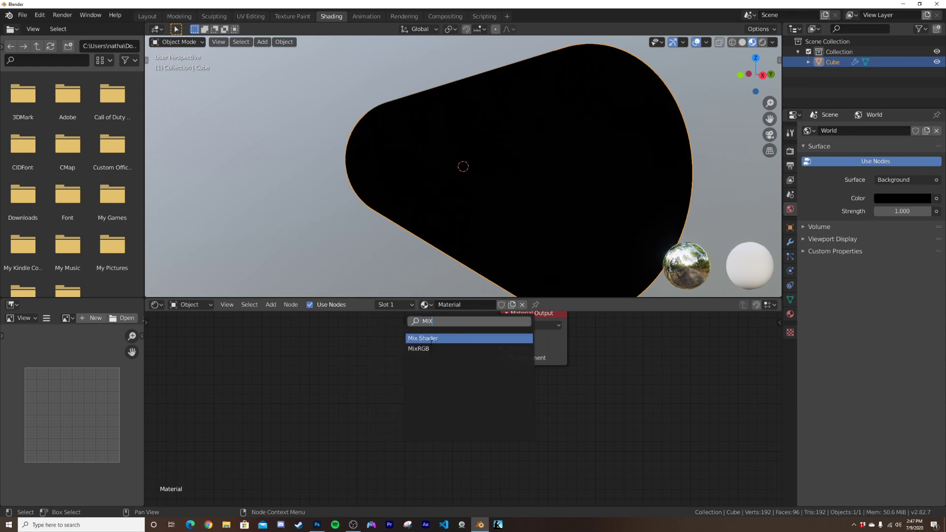
{"action": "left_click", "coordinate": [432, 339]}
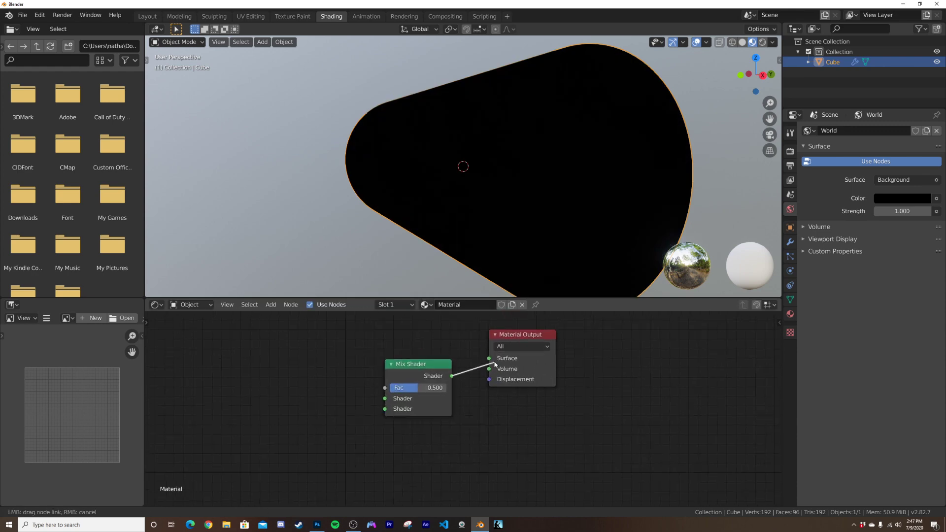
{"action": "left_click_drag", "start_coordinate": [495, 365], "coordinate": [490, 358]}
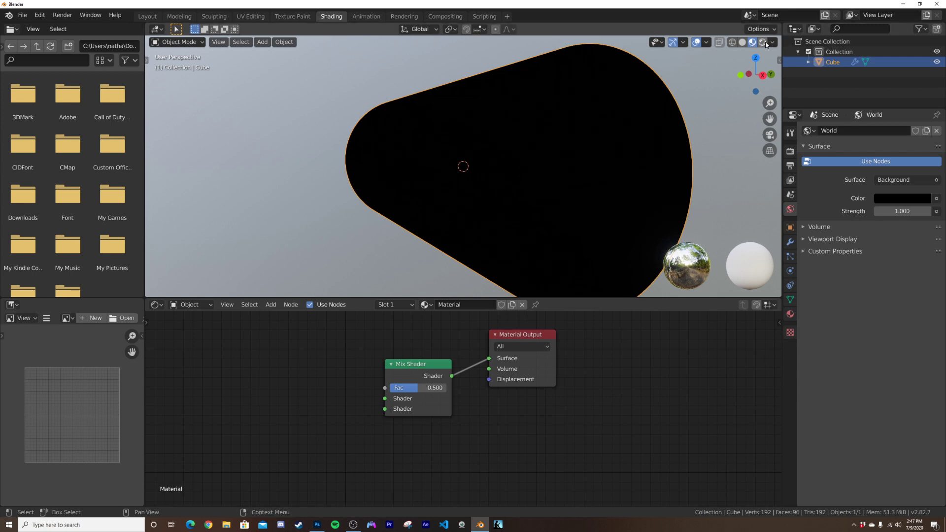
Switch to rendered shading and add an Emission node left of the Mix Shader.
{"action": "left_click", "coordinate": [763, 42]}
{"action": "scroll", "coordinate": [427, 154], "scroll_direction": "up", "scroll_amount": 3}
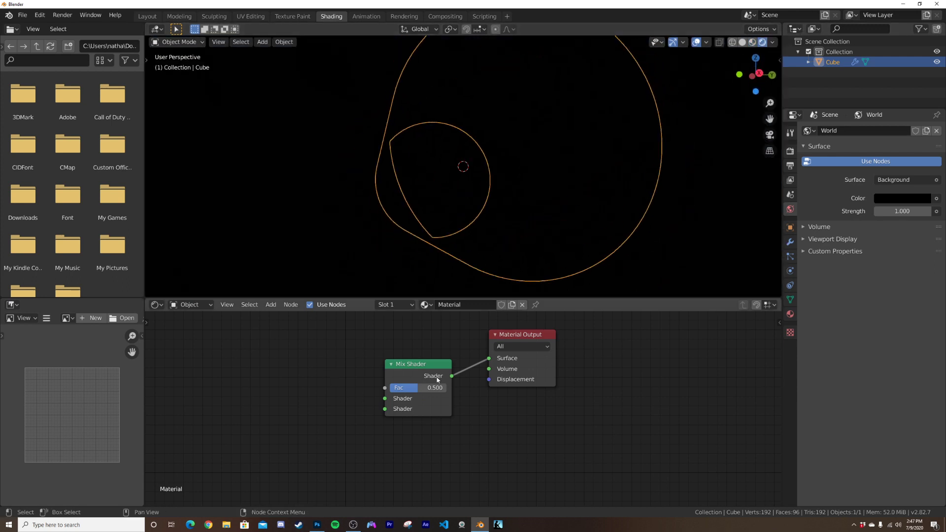
{"action": "left_click_drag", "start_coordinate": [437, 380], "coordinate": [450, 354]}
{"action": "key", "text": "shift+a"}
{"action": "type", "text": "E"}
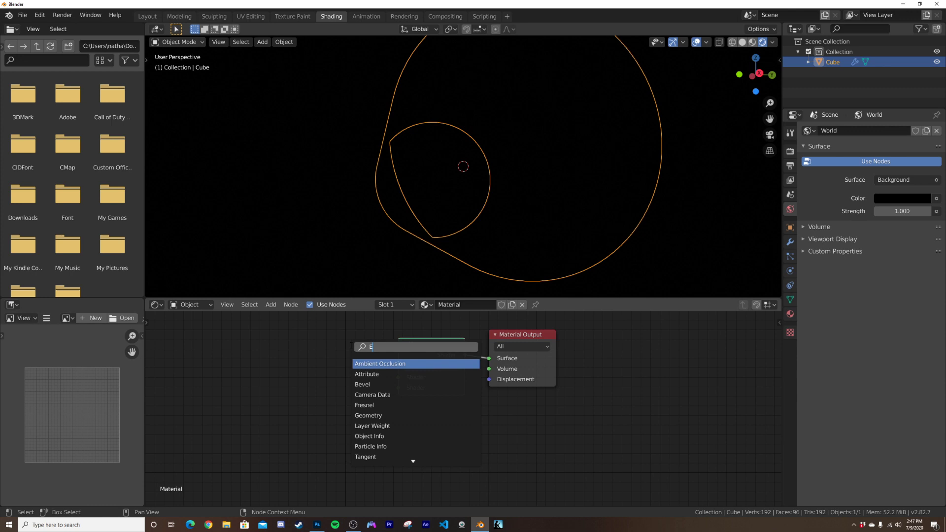
{"action": "type", "text": "mis"}
{"action": "key", "text": "Return"}
{"action": "left_click", "coordinate": [275, 340]}
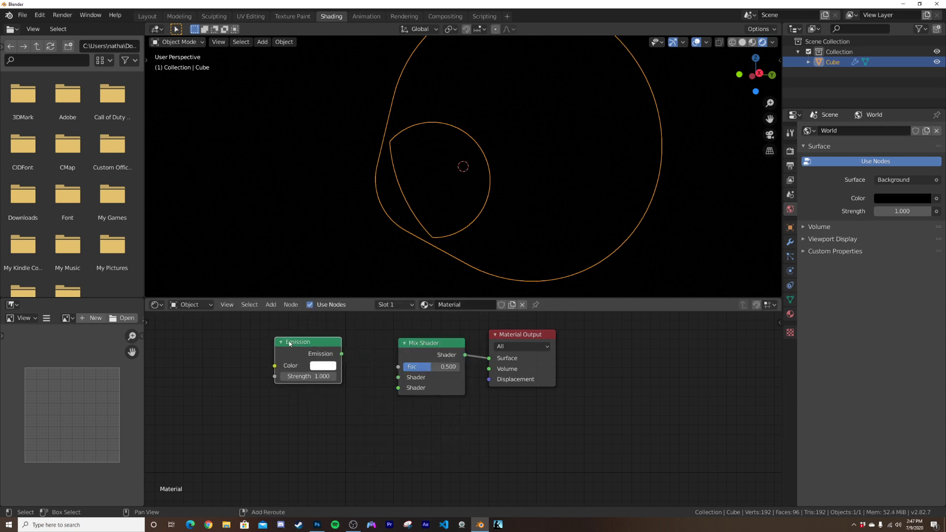
Duplicate the Emission node below the original and set the copy's colour to black.
{"action": "key", "text": "shift+d"}
{"action": "left_click", "coordinate": [327, 453]}
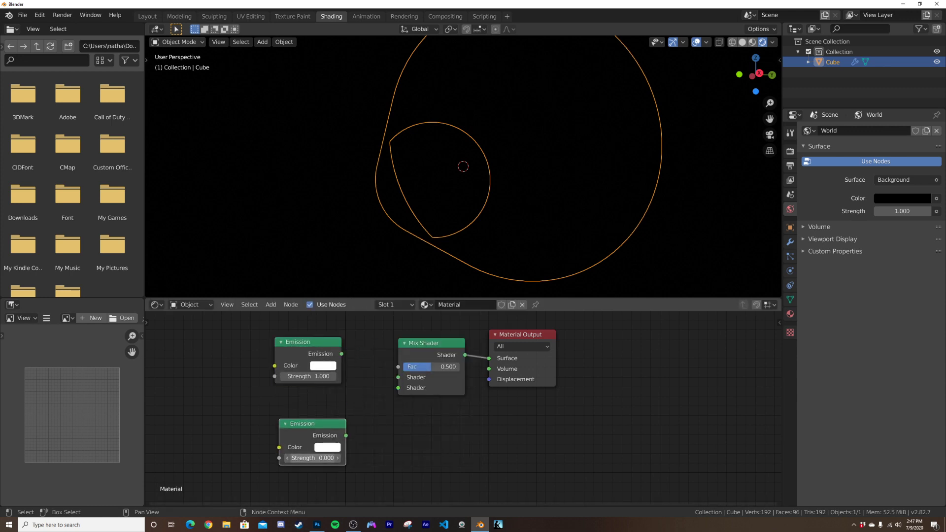
{"action": "left_click", "coordinate": [324, 448]}
{"action": "left_click_drag", "start_coordinate": [393, 364], "coordinate": [395, 380]}
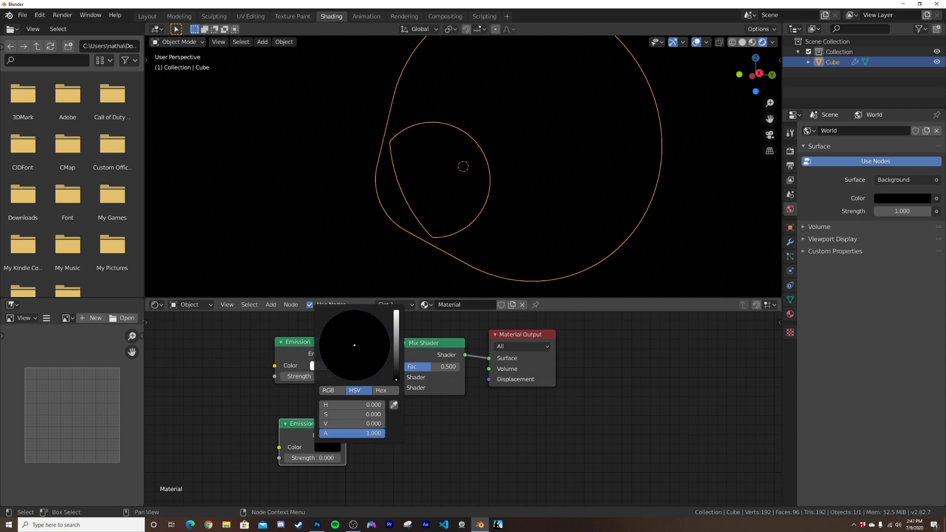
{"action": "left_click_drag", "start_coordinate": [311, 434], "coordinate": [304, 425]}
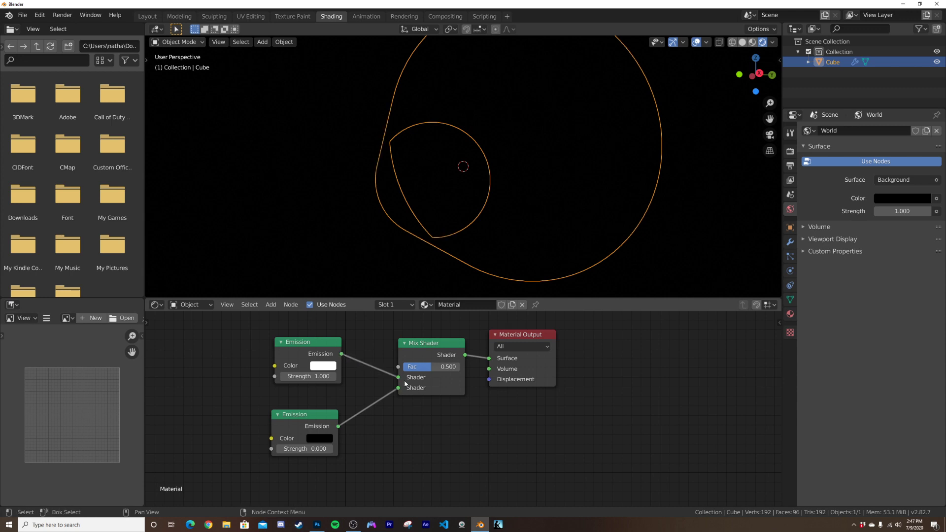
Keep Eevee as the render engine and tint the upper Emission light blue.
{"action": "left_click", "coordinate": [790, 151]}
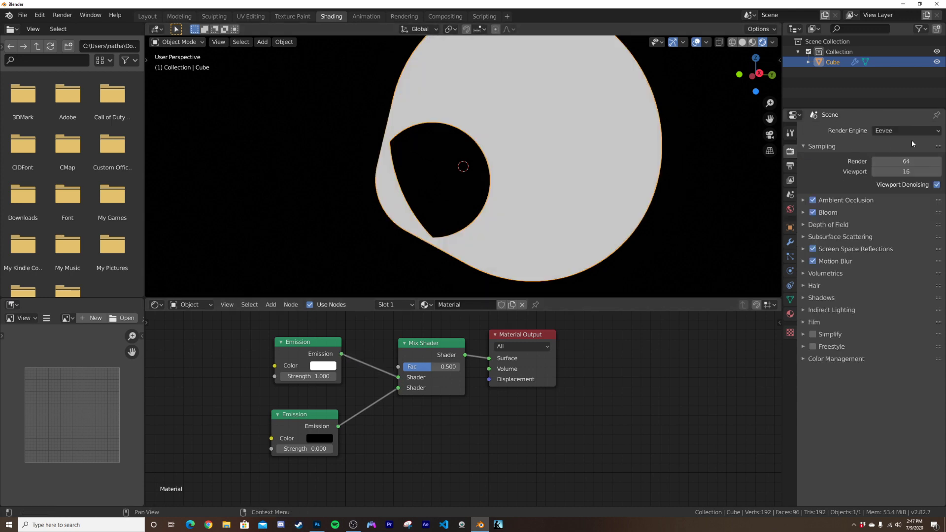
{"action": "left_click", "coordinate": [912, 131]}
{"action": "left_click", "coordinate": [906, 143]}
{"action": "left_click", "coordinate": [322, 366]}
{"action": "left_click_drag", "start_coordinate": [345, 278], "coordinate": [355, 247]}
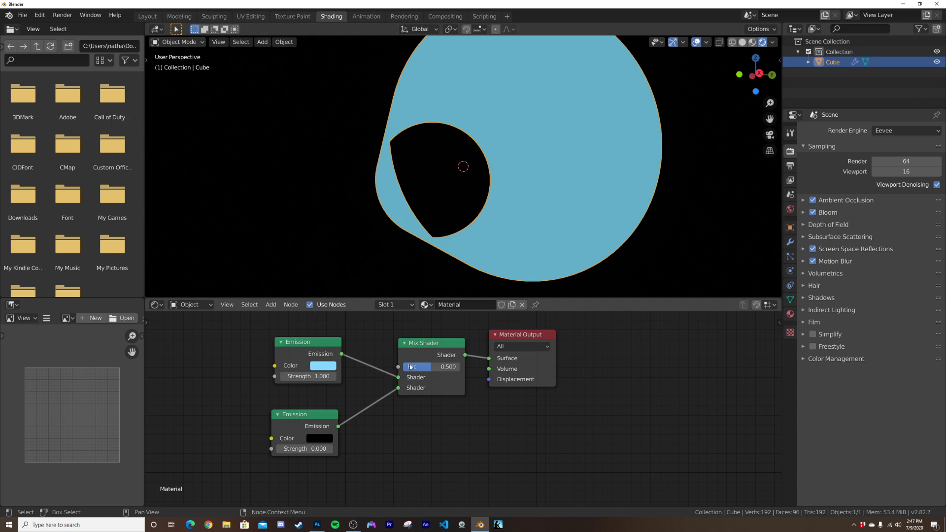
Add a ColorRamp node to the left of the Mix Shader.
{"action": "left_click_drag", "start_coordinate": [431, 371], "coordinate": [325, 313]}
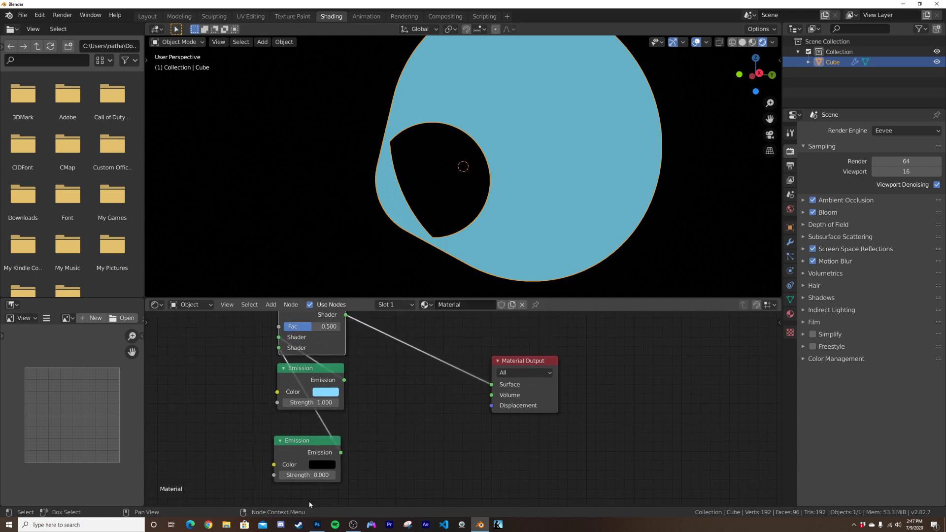
{"action": "middle_click_drag", "start_coordinate": [308, 316], "coordinate": [385, 377]}
{"action": "key", "text": "shift+a"}
{"action": "type", "text": "COL"}
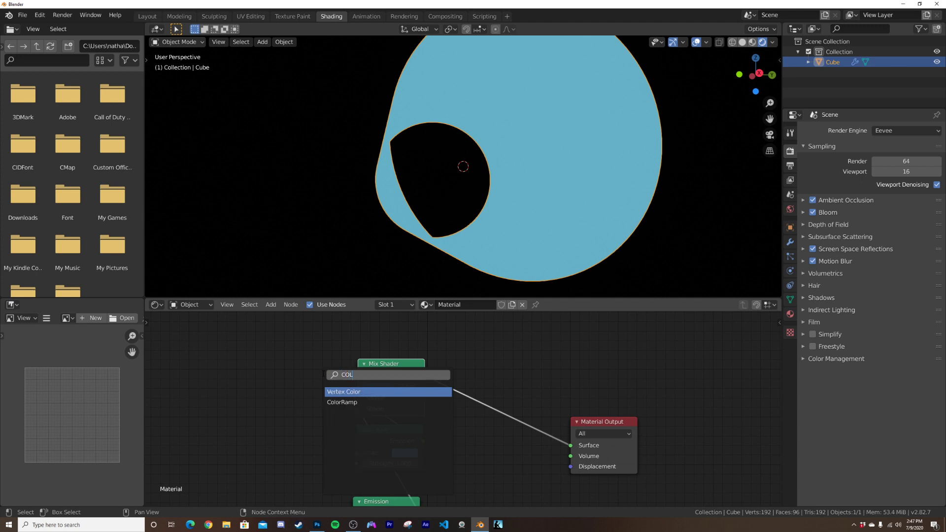
{"action": "left_click", "coordinate": [342, 403]}
{"action": "left_click", "coordinate": [289, 377]}
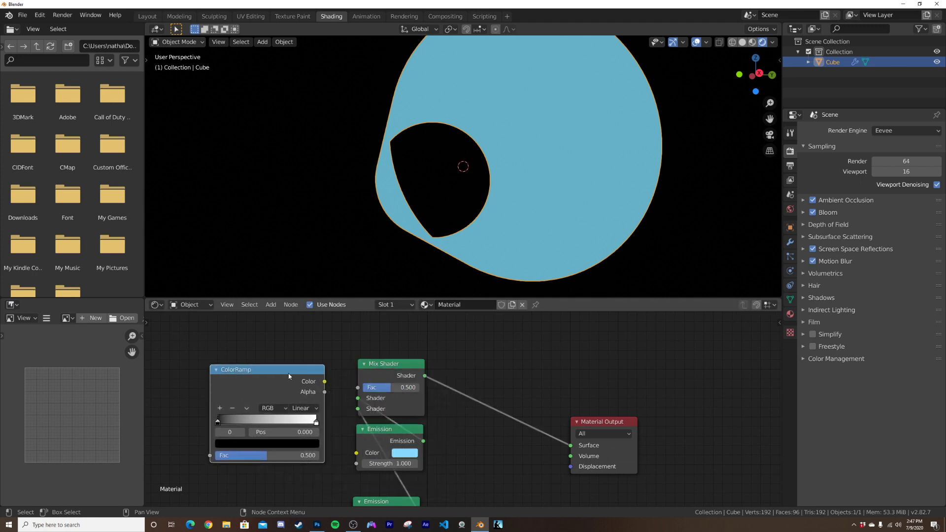
Link the ColorRamp Color to the Mix Shader Fac and add a Noise Texture.
{"action": "left_click_drag", "start_coordinate": [363, 396], "coordinate": [359, 388]}
{"action": "middle_click_drag", "start_coordinate": [359, 388], "coordinate": [550, 402]}
{"action": "key", "text": "shift+a"}
{"action": "type", "text": "Noise"}
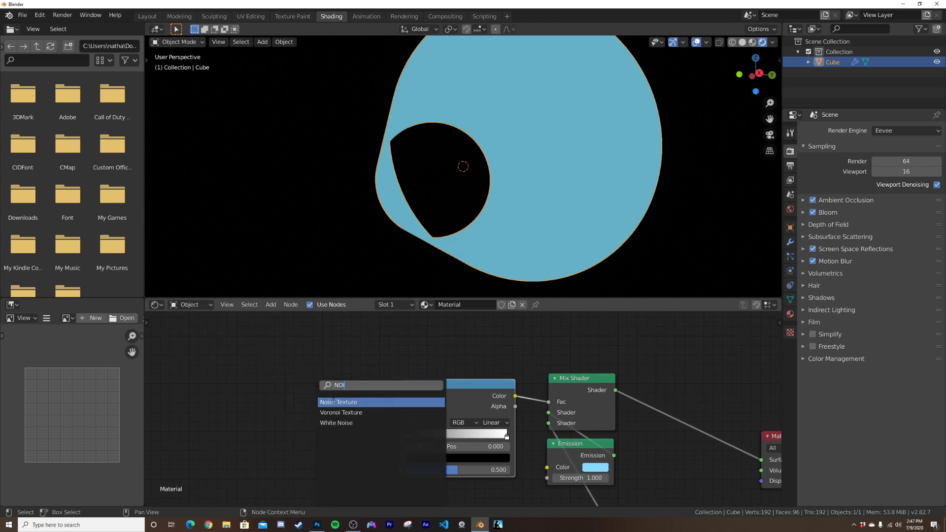
{"action": "key", "text": "Return"}
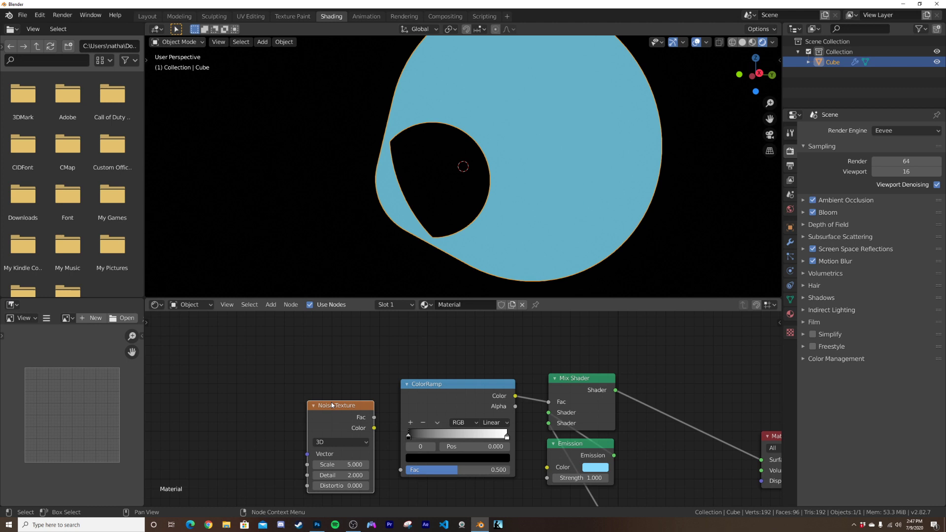
Add Mapping and Texture Coordinate nodes, feed noise Fac into the ColorRamp, and view down the tube.
{"action": "key", "text": "ctrl+t"}
{"action": "middle_click_drag", "start_coordinate": [332, 406], "coordinate": [409, 345]}
{"action": "left_click_drag", "start_coordinate": [197, 328], "coordinate": [137, 391]}
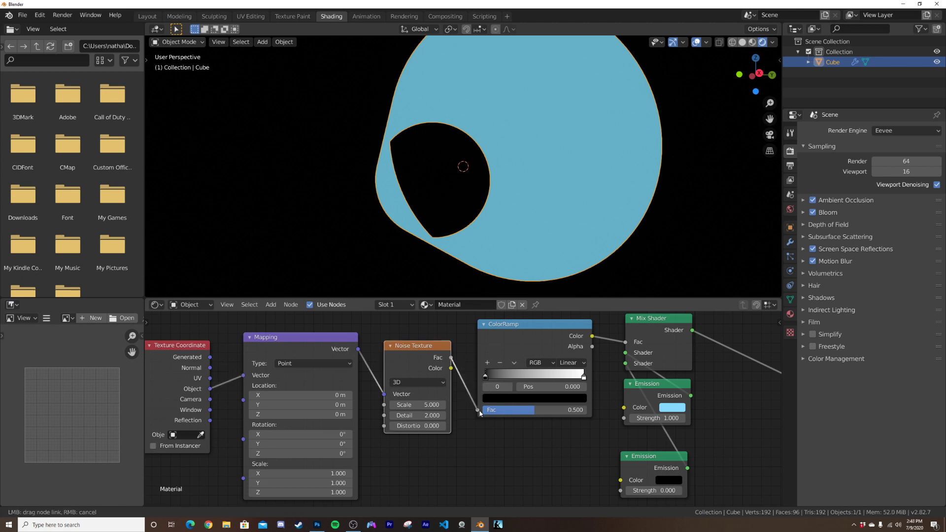
{"action": "left_click_drag", "start_coordinate": [480, 413], "coordinate": [478, 410]}
{"action": "middle_click_drag", "start_coordinate": [517, 220], "coordinate": [491, 225]}
{"action": "middle_click_drag", "start_coordinate": [428, 204], "coordinate": [518, 138]}
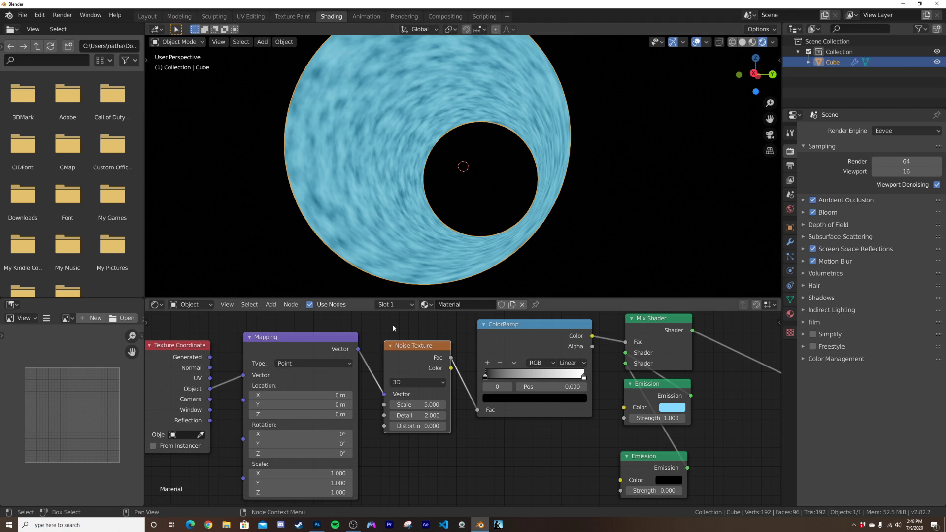
Move the white ColorRamp stop to 0.487, set noise Detail 16, and set Mapping Scale X to 12.4.
{"action": "scroll", "coordinate": [434, 239], "scroll_direction": "up", "scroll_amount": 3}
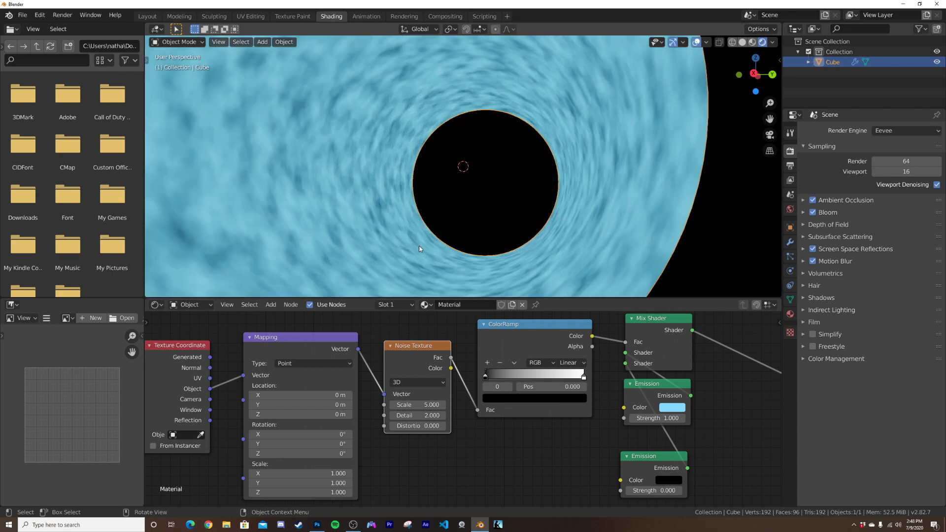
{"action": "left_click_drag", "start_coordinate": [485, 379], "coordinate": [435, 388]}
{"action": "left_click_drag", "start_coordinate": [585, 378], "coordinate": [531, 378]}
{"action": "left_click_drag", "start_coordinate": [428, 419], "coordinate": [463, 419]}
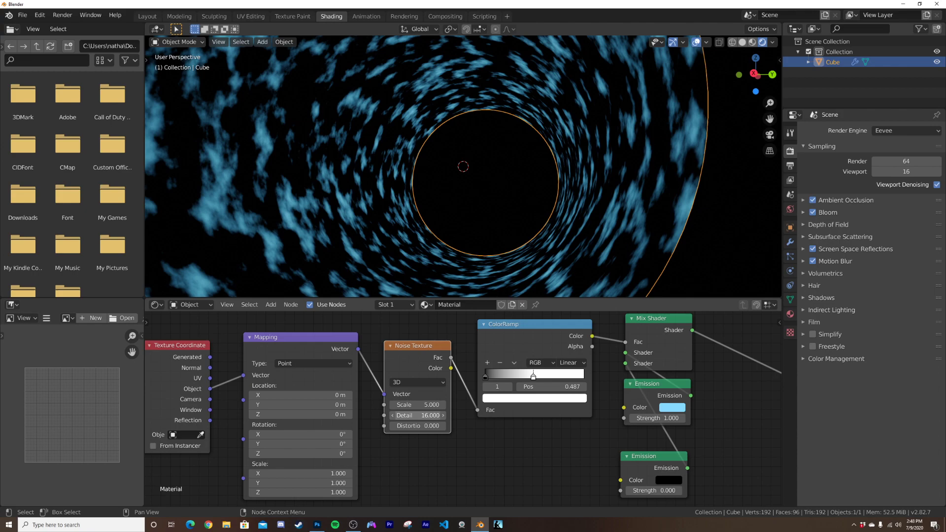
{"action": "left_click_drag", "start_coordinate": [298, 474], "coordinate": [349, 474]}
{"action": "mouse_move", "coordinate": [367, 258]}
{"action": "middle_mouse_down"}
{"action": "mouse_move", "coordinate": [469, 257]}
{"action": "mouse_move", "coordinate": [477, 216]}
{"action": "middle_mouse_up"}
Set Emission Strength 2.2 and noise Scale 1.56, thin the streaks with the ColorRamp, and rotate the mapping around X.
{"action": "double_click", "coordinate": [655, 418]}
{"action": "type", "text": "2.2"}
{"action": "key", "text": "Return"}
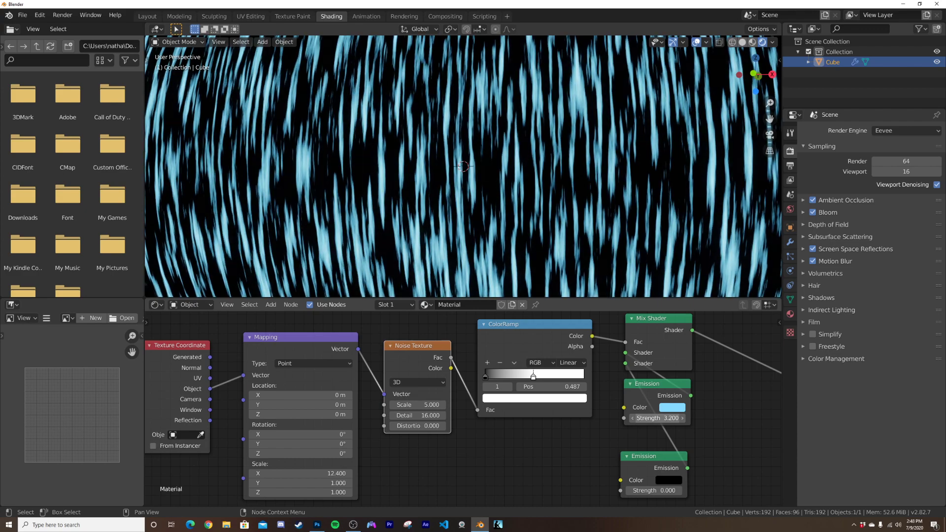
{"action": "left_click_drag", "start_coordinate": [418, 404], "coordinate": [390, 405]}
{"action": "scroll", "coordinate": [486, 201], "scroll_direction": "down", "scroll_amount": 3}
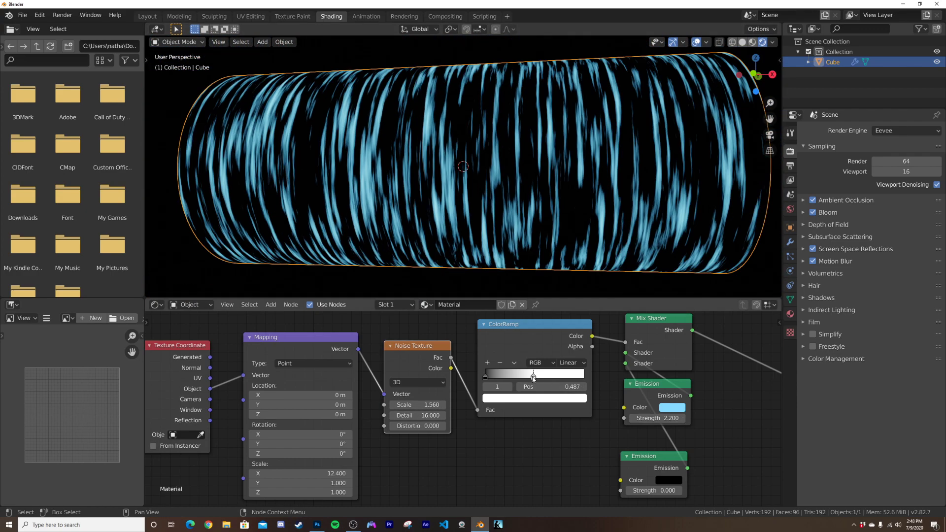
{"action": "mouse_move", "coordinate": [533, 378]}
{"action": "left_mouse_down"}
{"action": "mouse_move", "coordinate": [550, 379]}
{"action": "mouse_move", "coordinate": [522, 379]}
{"action": "left_mouse_up"}
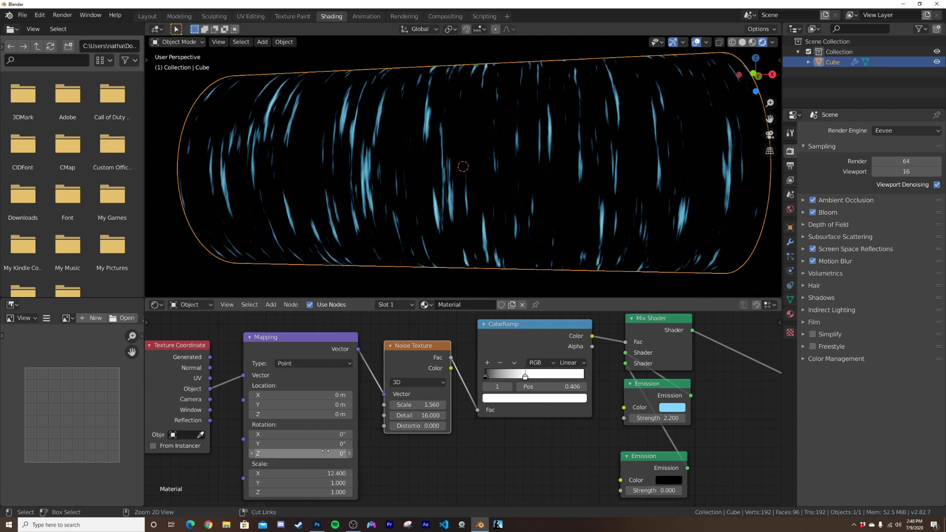
{"action": "mouse_move", "coordinate": [323, 435]}
{"action": "left_mouse_down"}
{"action": "mouse_move", "coordinate": [375, 434]}
{"action": "mouse_move", "coordinate": [328, 436]}
{"action": "left_mouse_up"}
{"action": "middle_click_drag", "start_coordinate": [345, 190], "coordinate": [410, 189]}
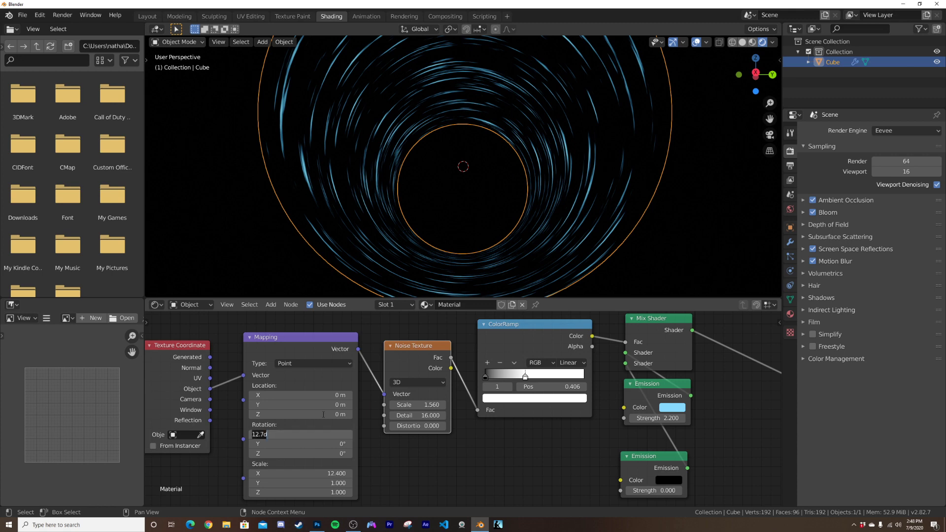
Reset Mapping Rotation X to 0° and switch to solid shading in front orthographic view.
{"action": "type", "text": "0"}
{"action": "key", "text": "Return"}
{"action": "key", "text": "z"}
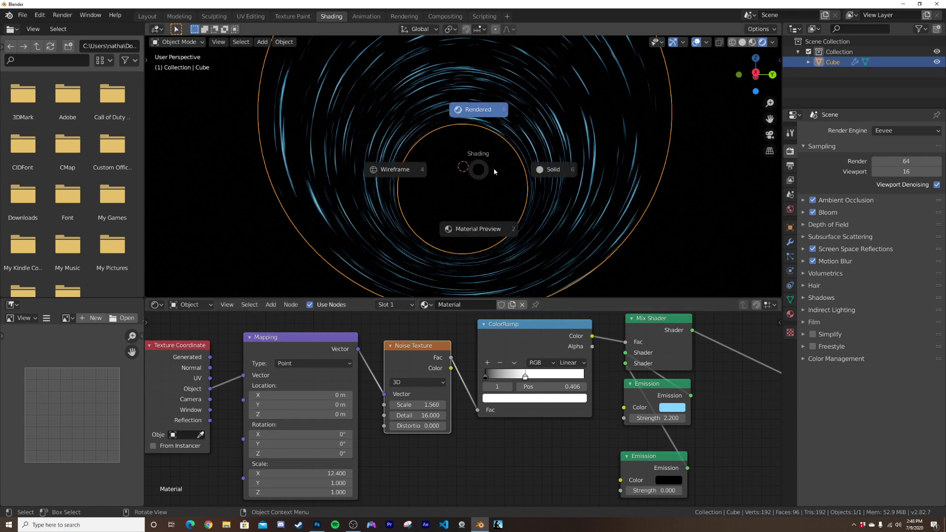
{"action": "left_click", "coordinate": [508, 165]}
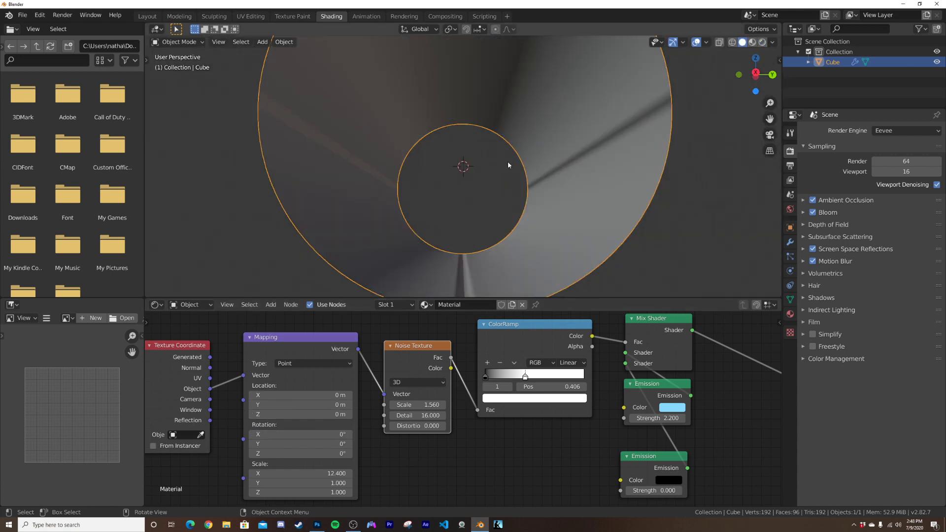
{"action": "key", "text": "grave"}
{"action": "left_click", "coordinate": [476, 137]}
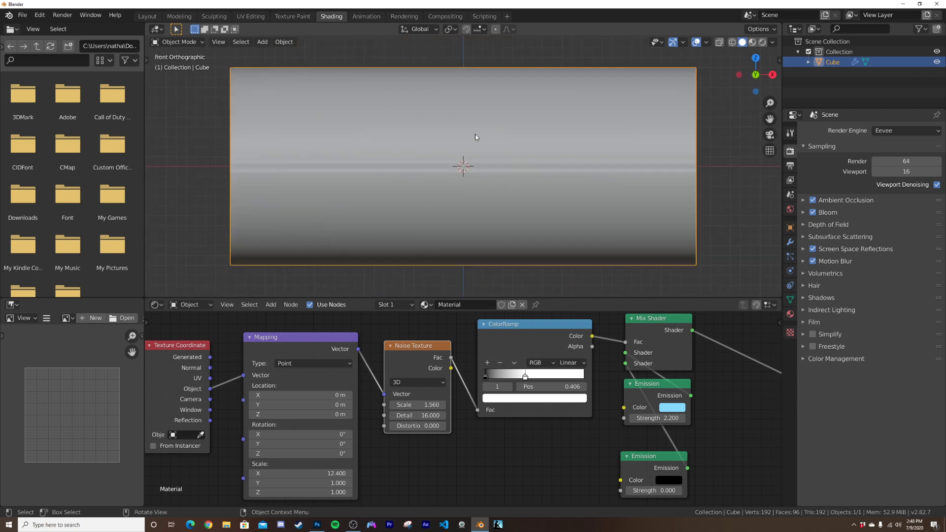
Add a camera and look through it with rendered shading.
{"action": "key", "text": "shift+a"}
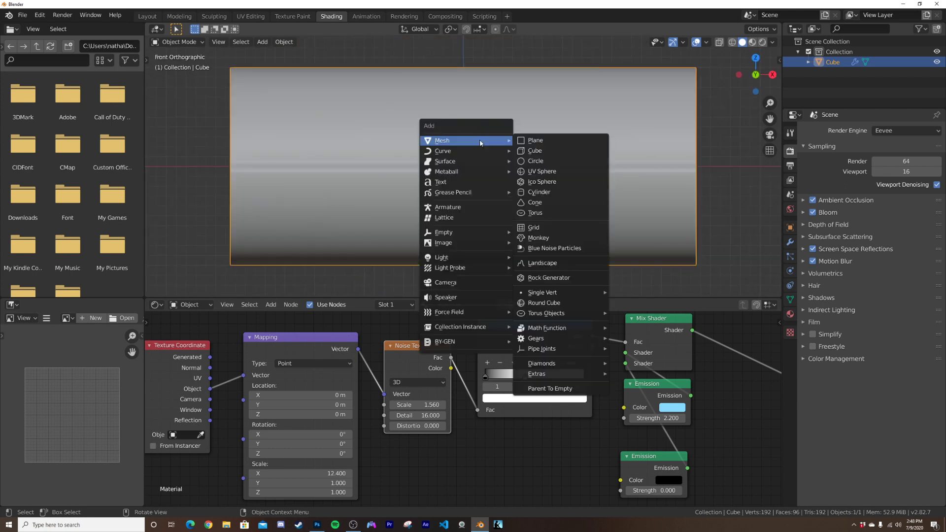
{"action": "left_click", "coordinate": [468, 284]}
{"action": "middle_click_drag", "start_coordinate": [567, 164], "coordinate": [421, 169]}
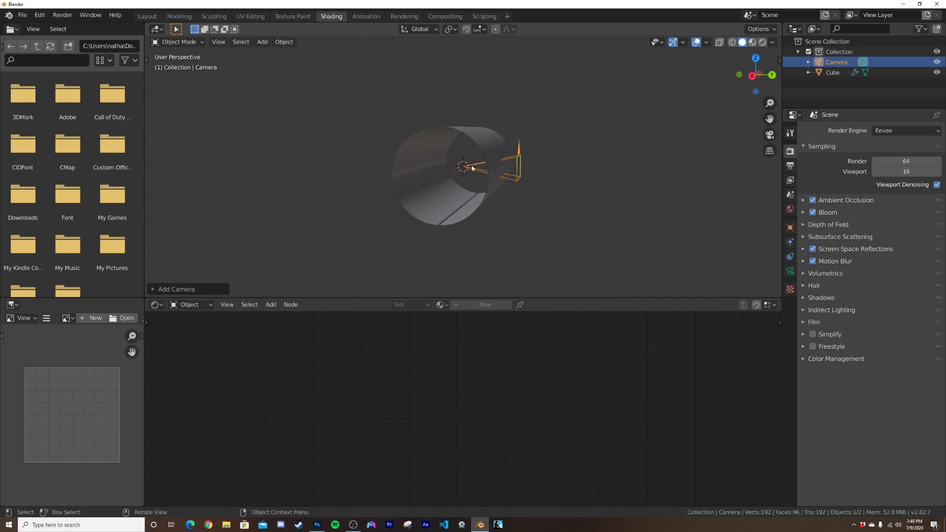
{"action": "key", "text": "KP_0"}
{"action": "key", "text": "z"}
{"action": "left_click", "coordinate": [475, 131]}
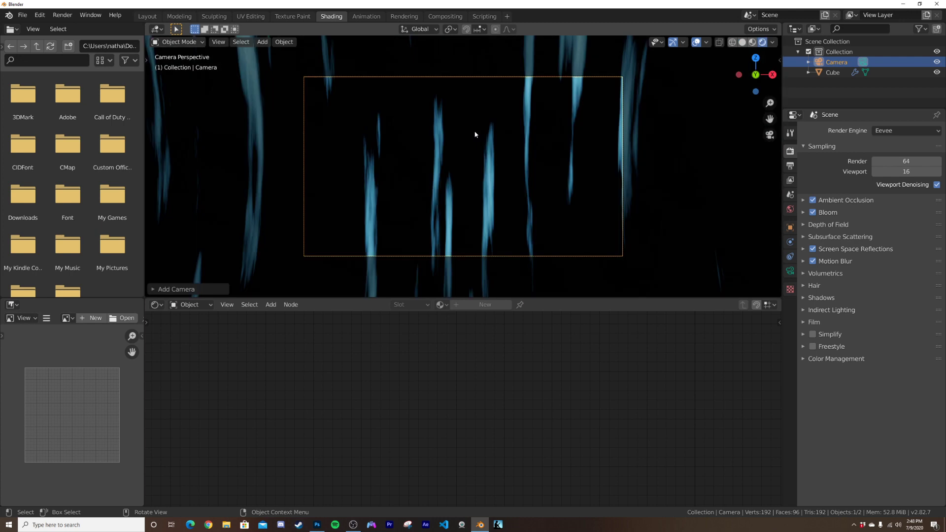
Move the camera along its local Z axis and fit the camera frame to the view.
{"action": "key", "text": "g"}
{"action": "key", "text": "z"}
{"action": "key", "text": "z"}
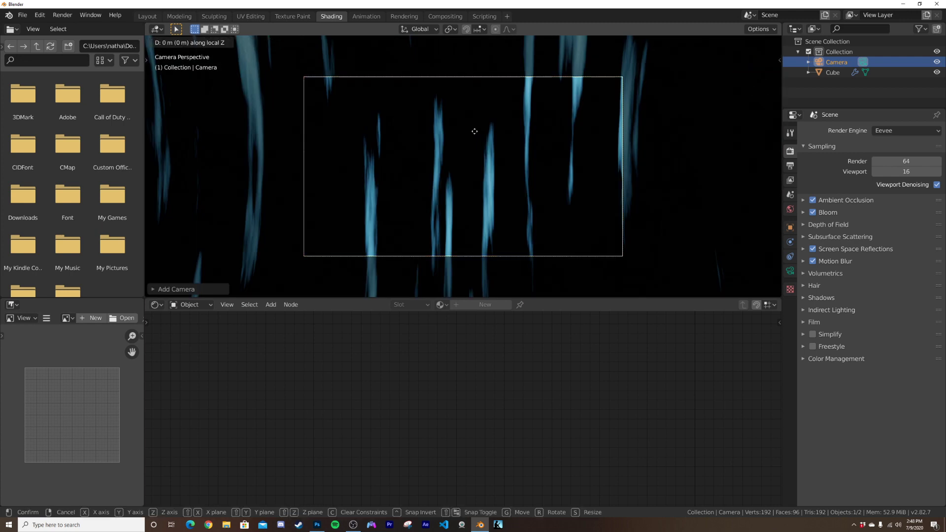
{"action": "left_click", "coordinate": [478, 171]}
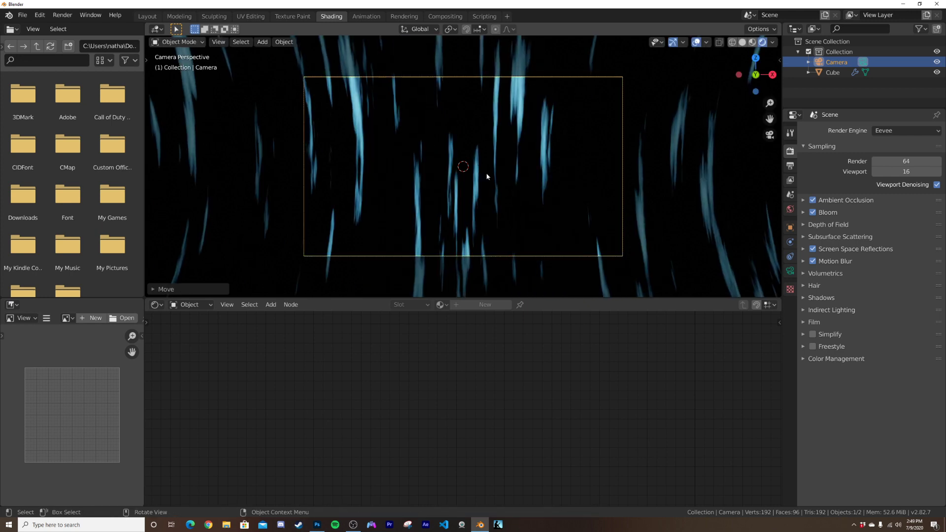
{"action": "key", "text": "Home"}
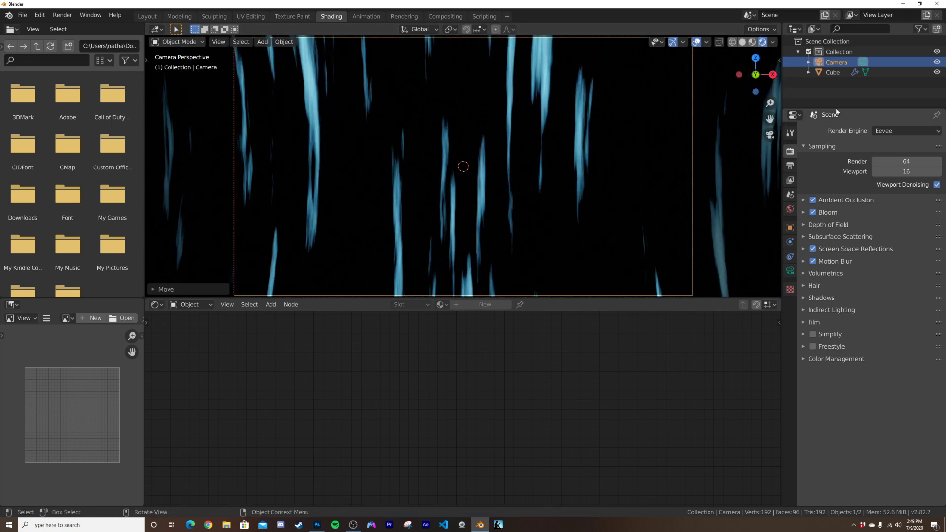
Lower the camera focal length to 6.7 mm and stretch the tube along X, applying its scale.
{"action": "left_click", "coordinate": [790, 271]}
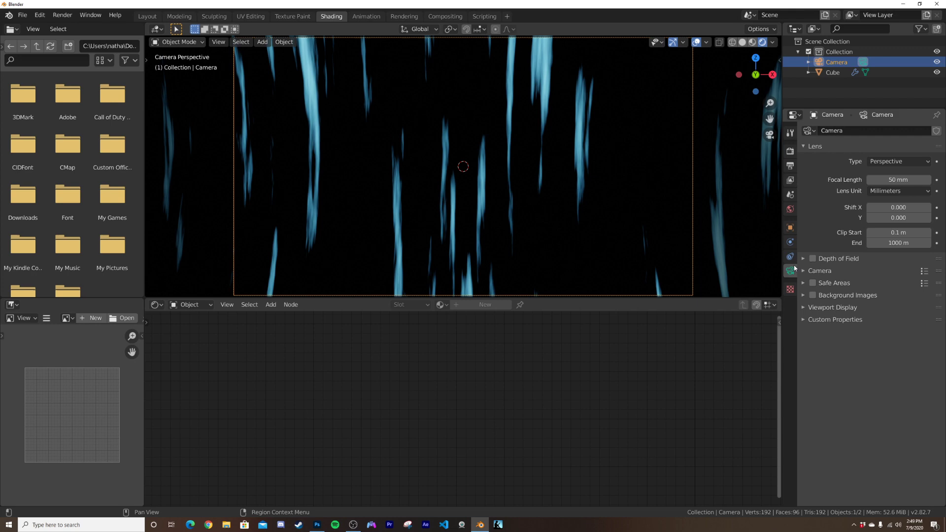
{"action": "mouse_move", "coordinate": [899, 180]}
{"action": "left_mouse_down"}
{"action": "mouse_move", "coordinate": [837, 179]}
{"action": "mouse_move", "coordinate": [882, 179]}
{"action": "mouse_move", "coordinate": [886, 191]}
{"action": "left_mouse_up"}
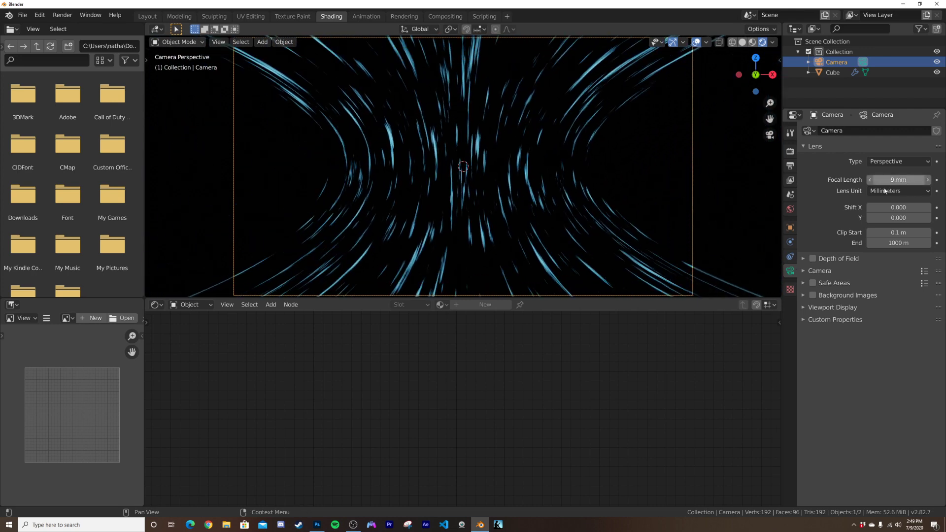
{"action": "left_click", "coordinate": [600, 220]}
{"action": "left_click_drag", "start_coordinate": [148, 62], "coordinate": [185, 132]}
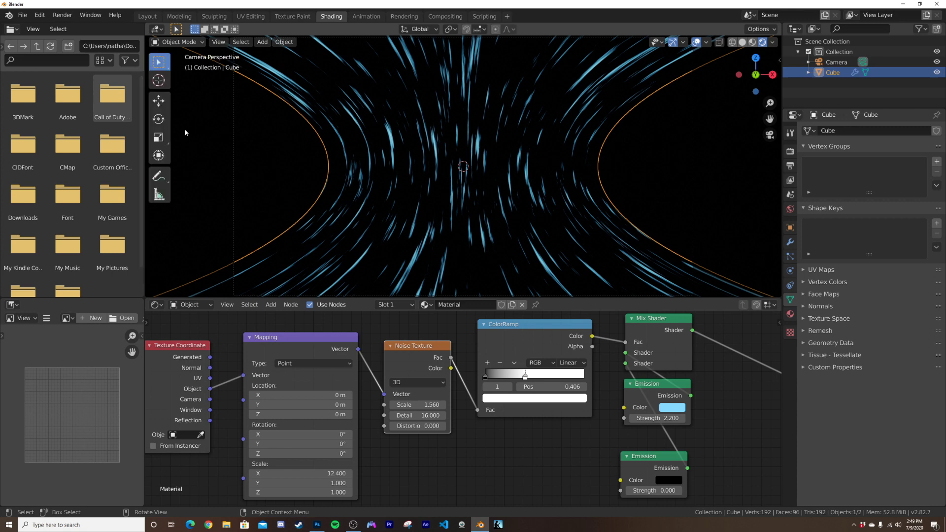
{"action": "left_click", "coordinate": [158, 138]}
{"action": "left_click_drag", "start_coordinate": [502, 168], "coordinate": [568, 179]}
{"action": "key", "text": "ctrl+a"}
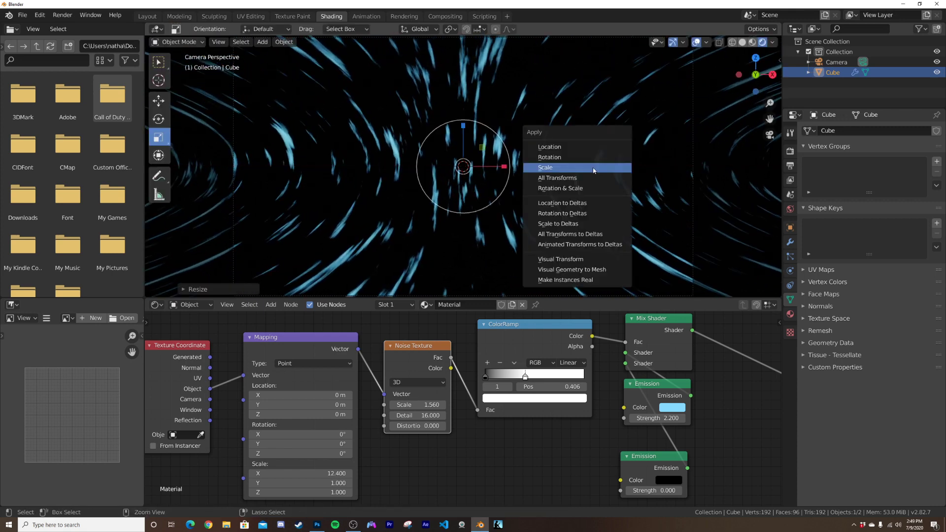
{"action": "left_click", "coordinate": [594, 171]}
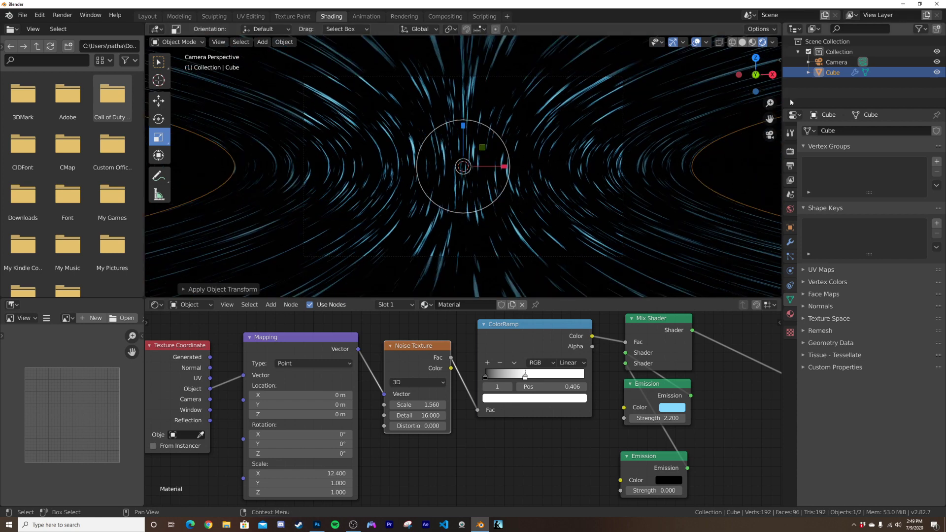
{"action": "left_click", "coordinate": [837, 62]}
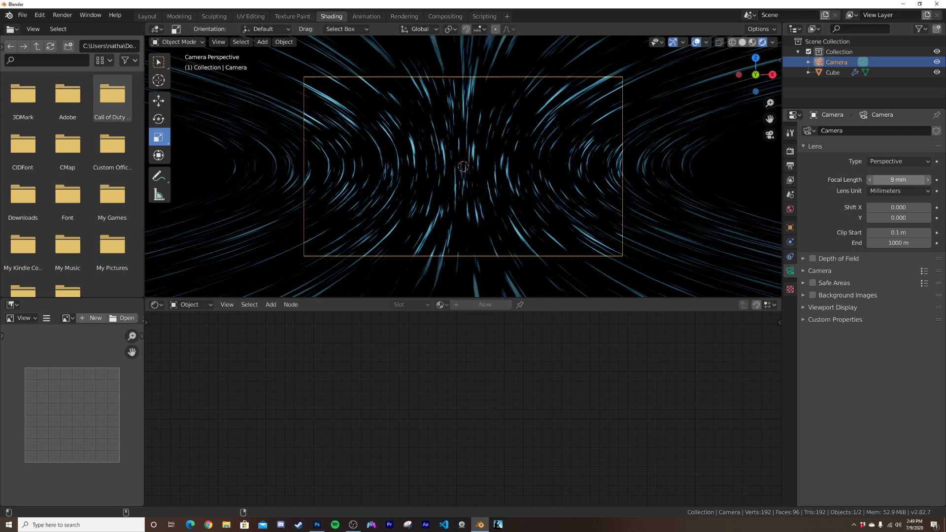
{"action": "left_click_drag", "start_coordinate": [899, 180], "coordinate": [879, 179]}
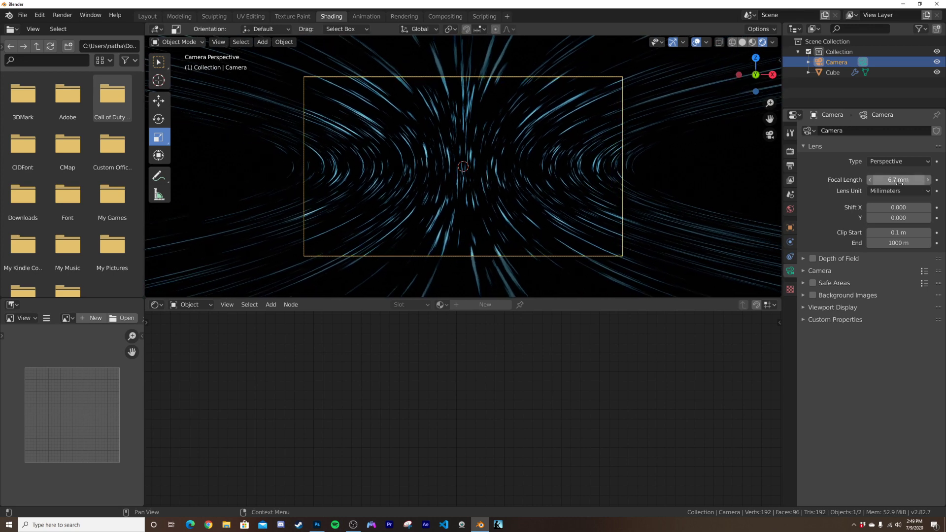
On the tube's material, set Emission Strength to 55.3, Noise Scale to 0.94 and the ColorRamp stop to 0.412.
{"action": "left_click", "coordinate": [487, 148]}
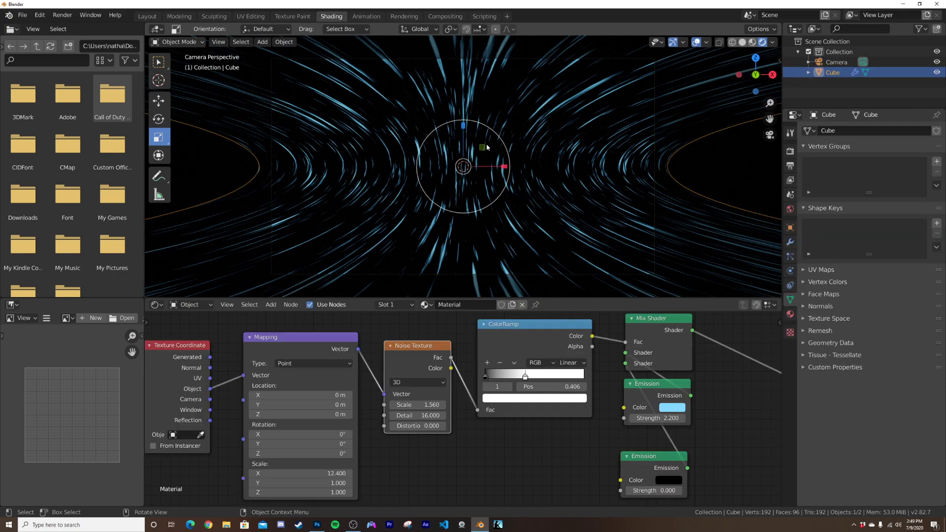
{"action": "mouse_move", "coordinate": [656, 418]}
{"action": "left_mouse_down"}
{"action": "mouse_move", "coordinate": [709, 418]}
{"action": "mouse_move", "coordinate": [473, 382]}
{"action": "left_mouse_up"}
{"action": "scroll", "coordinate": [652, 425], "scroll_direction": "up", "scroll_amount": 1}
{"action": "left_click_drag", "start_coordinate": [415, 403], "coordinate": [384, 403]}
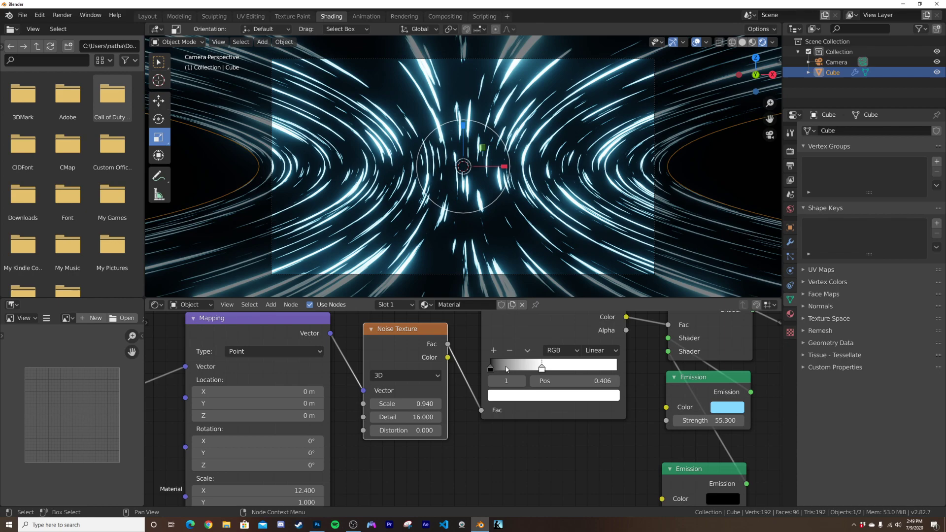
{"action": "left_click_drag", "start_coordinate": [542, 371], "coordinate": [543, 370]}
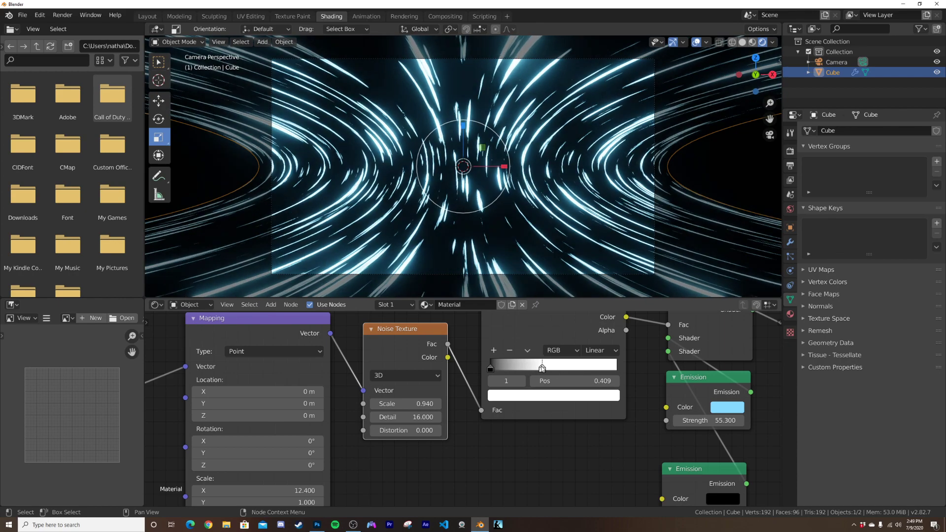
Reset the noise mapping X rotation to 0° and split a new area below the viewport.
{"action": "mouse_move", "coordinate": [257, 442]}
{"action": "left_mouse_down"}
{"action": "mouse_move", "coordinate": [308, 441]}
{"action": "mouse_move", "coordinate": [219, 442]}
{"action": "left_mouse_up"}
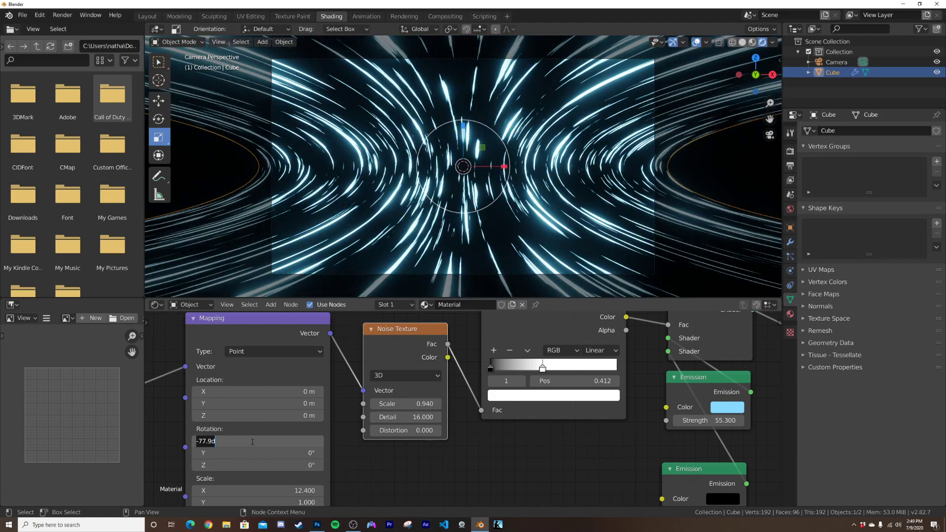
{"action": "type", "text": "0"}
{"action": "key", "text": "Return"}
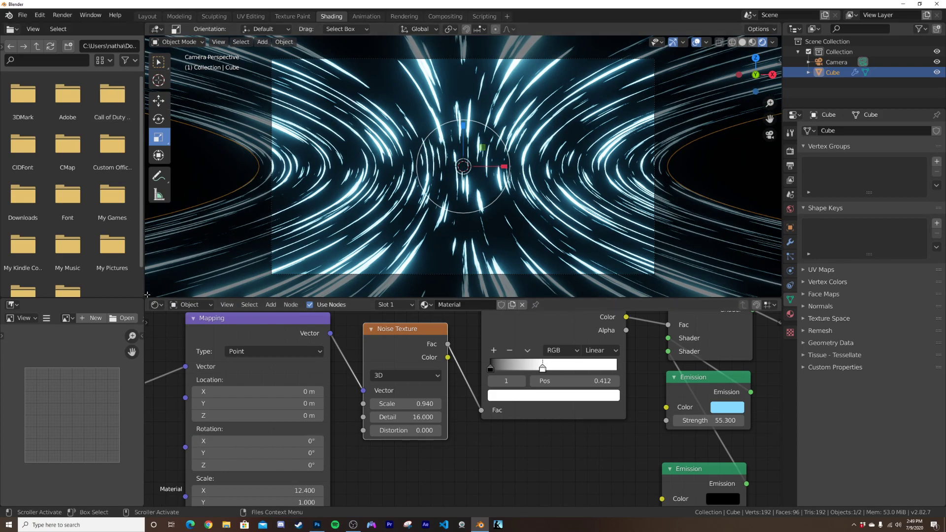
{"action": "left_click_drag", "start_coordinate": [147, 294], "coordinate": [151, 239]}
Make the new area a Timeline ending at frame 80, and return to frame 0.
{"action": "left_click", "coordinate": [157, 242]}
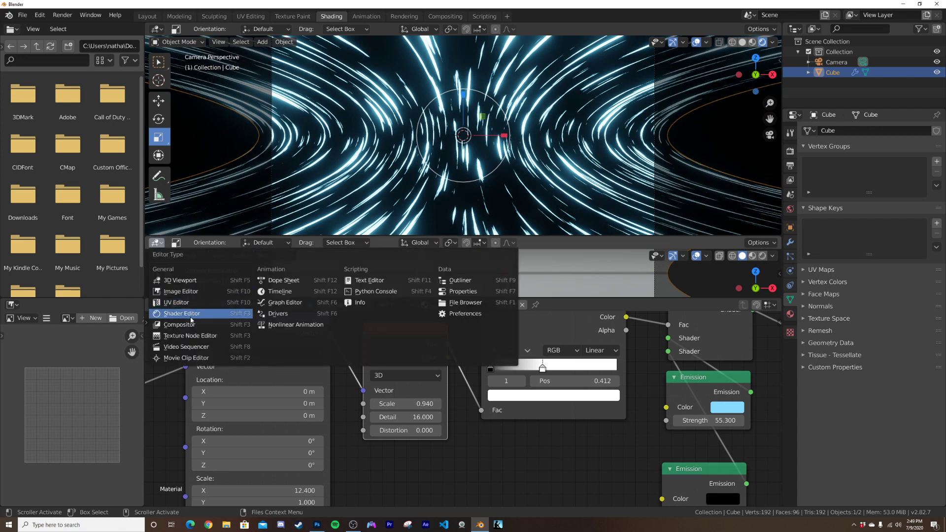
{"action": "left_click", "coordinate": [306, 291]}
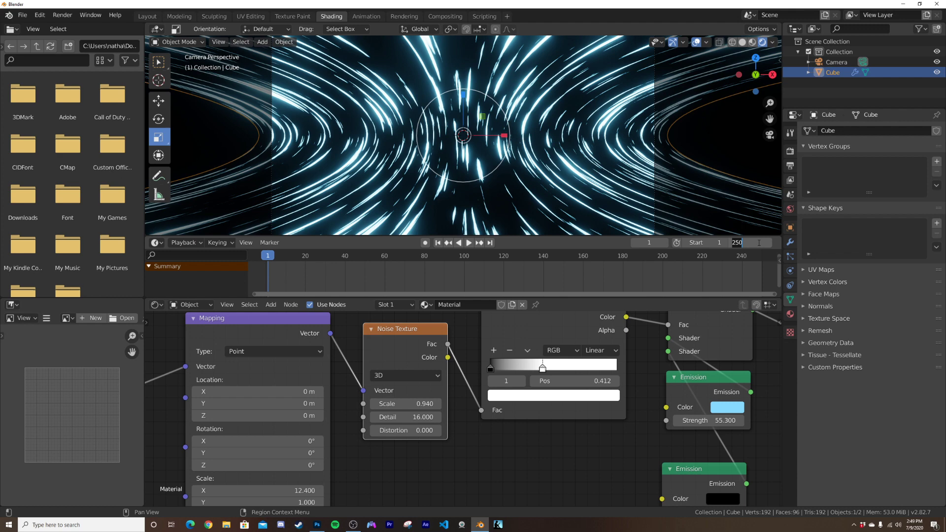
{"action": "key", "text": "Return"}
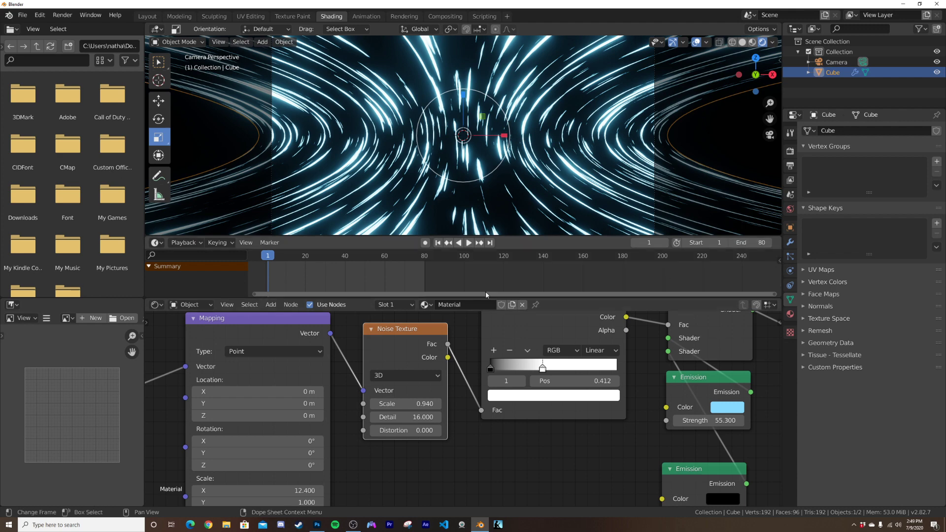
{"action": "middle_click_drag", "start_coordinate": [486, 291], "coordinate": [537, 267]}
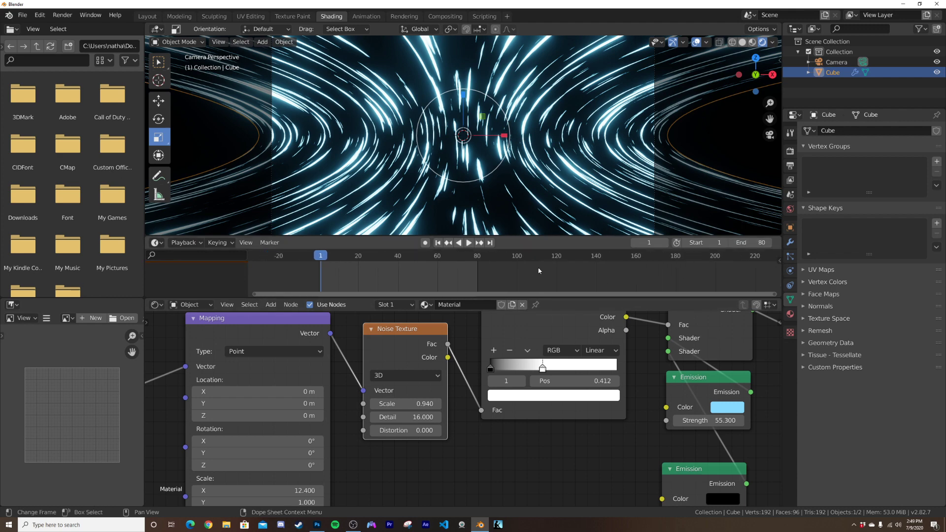
{"action": "key", "text": "Left"}
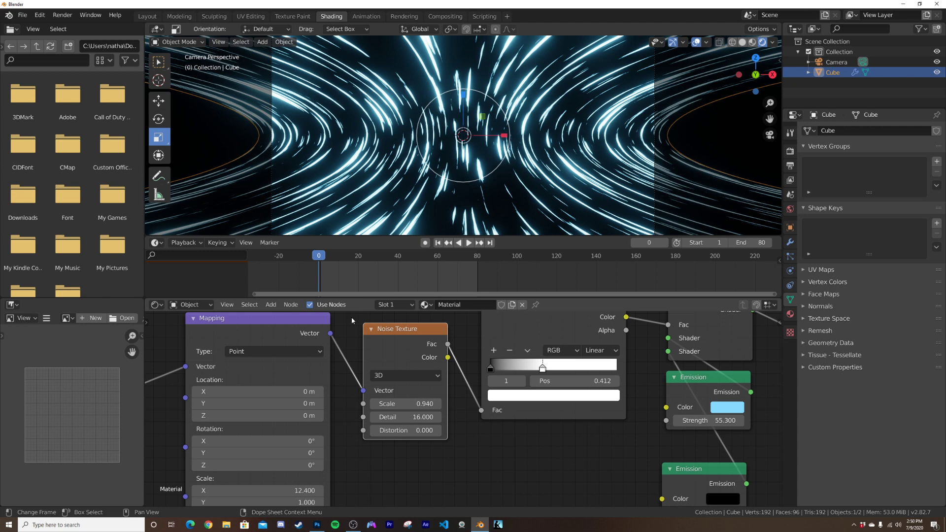
Keyframe the Mapping rotation at 0° on frame 0.
{"action": "right_click", "coordinate": [199, 454]}
{"action": "left_click", "coordinate": [199, 454]}
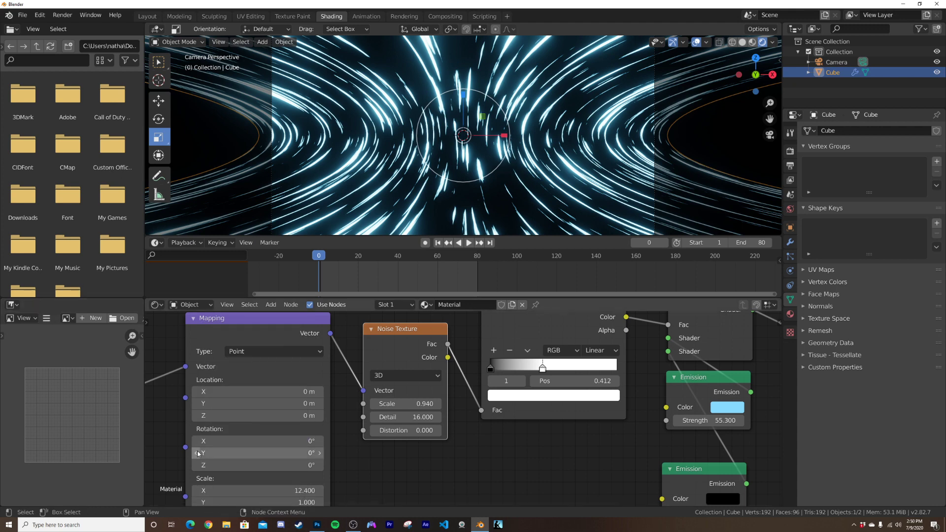
{"action": "right_click", "coordinate": [240, 440]}
{"action": "left_click", "coordinate": [212, 342]}
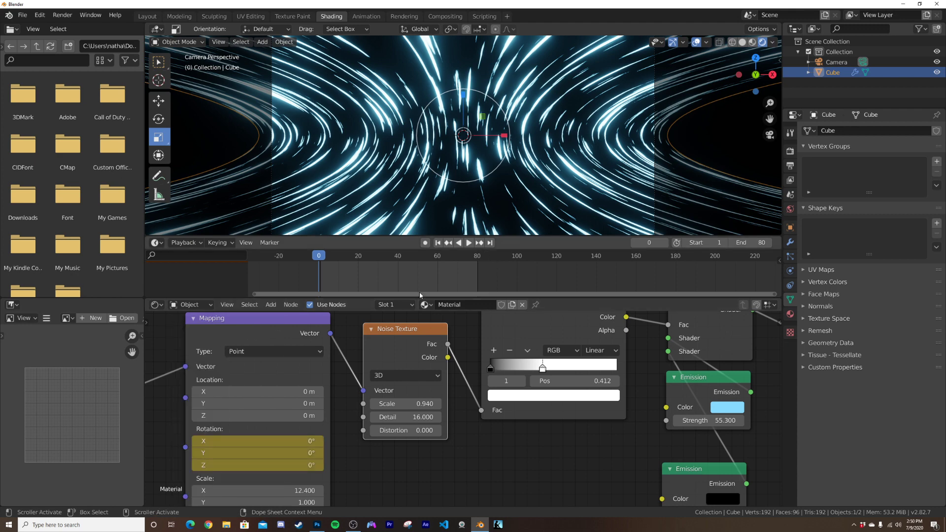
At frame 80, set Mapping X rotation to 360°, keyframe it, and play the animation.
{"action": "left_click", "coordinate": [491, 242]}
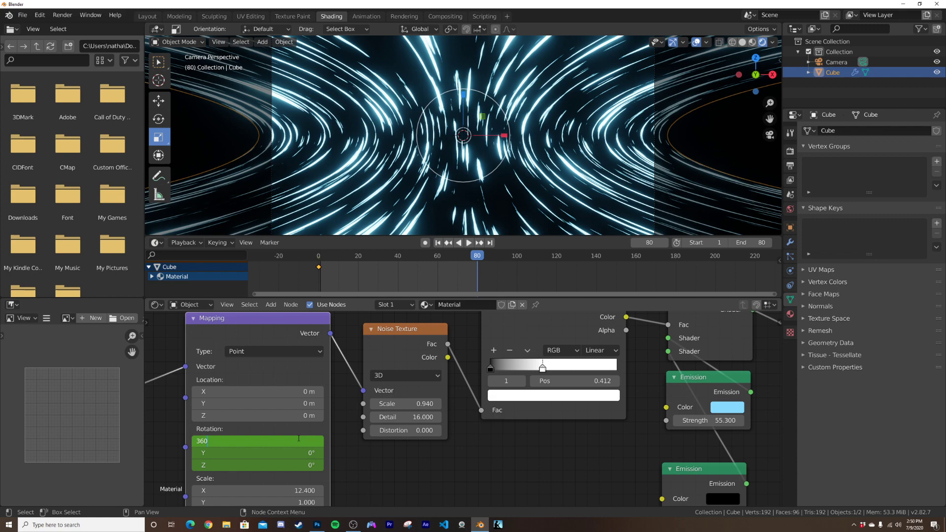
{"action": "key", "text": "Return"}
{"action": "right_click", "coordinate": [298, 440]}
{"action": "left_click", "coordinate": [291, 348]}
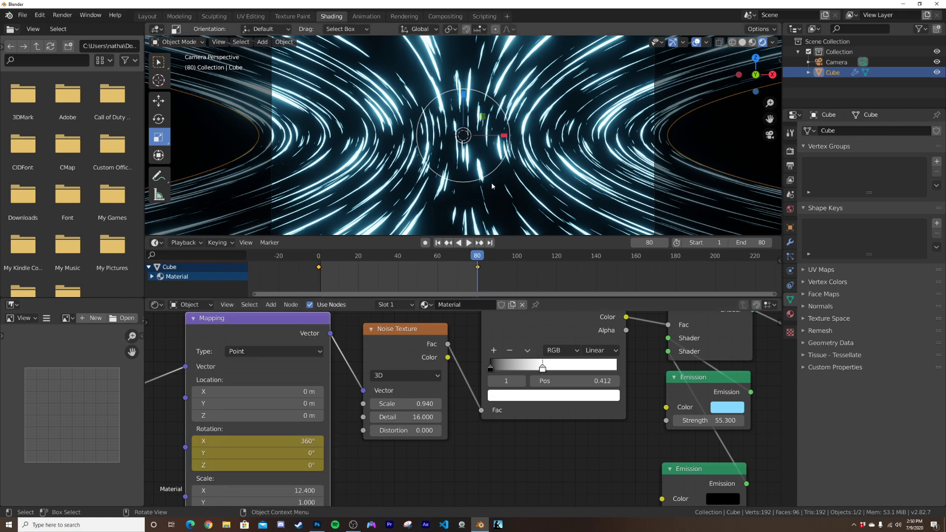
{"action": "key", "text": "space"}
Preview the playing tunnel animation in the Layout workspace with Rendered viewport shading.
{"action": "left_click", "coordinate": [144, 17]}
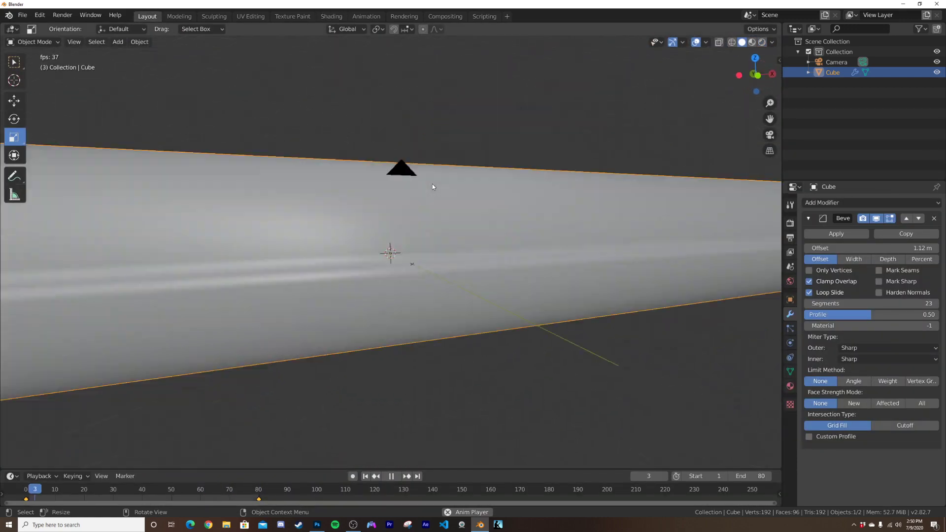
{"action": "key", "text": "z"}
{"action": "left_click", "coordinate": [433, 129]}
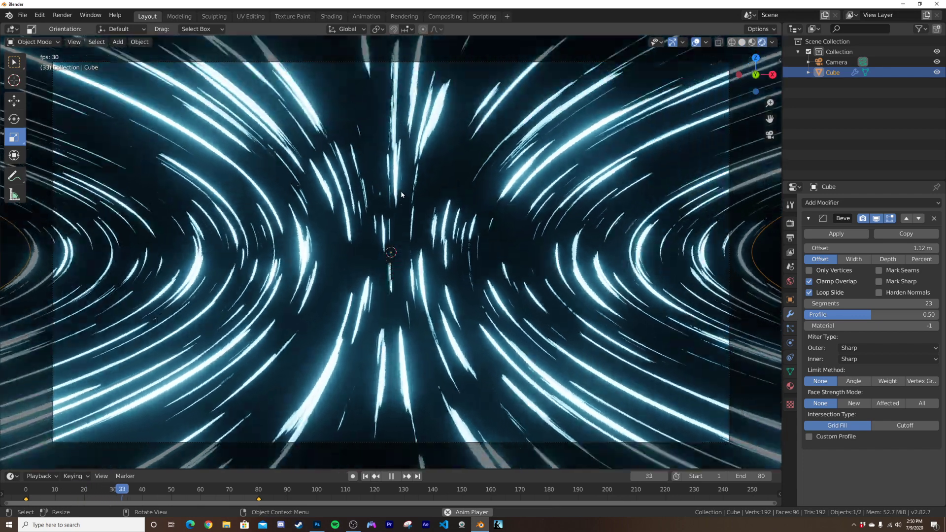